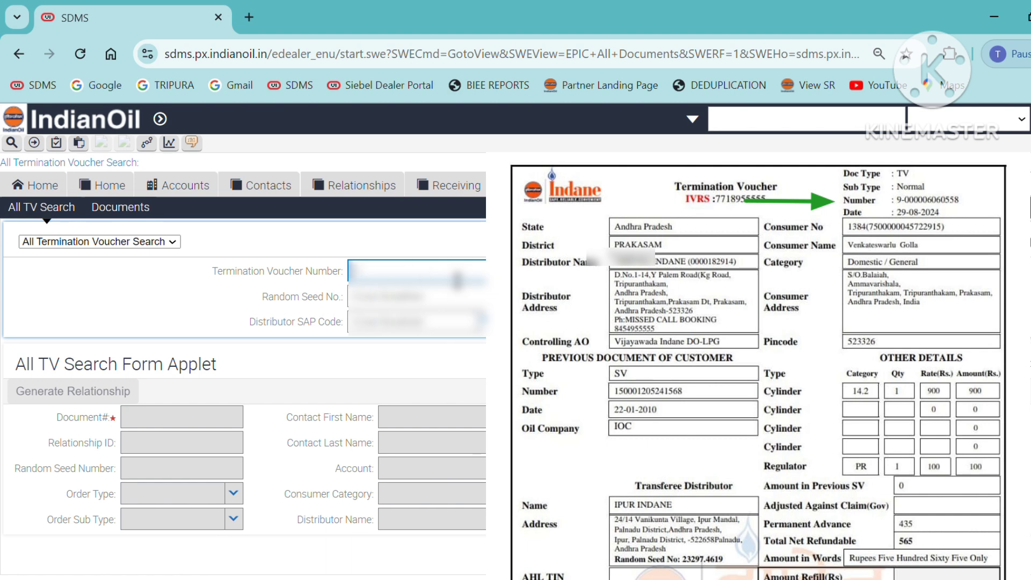
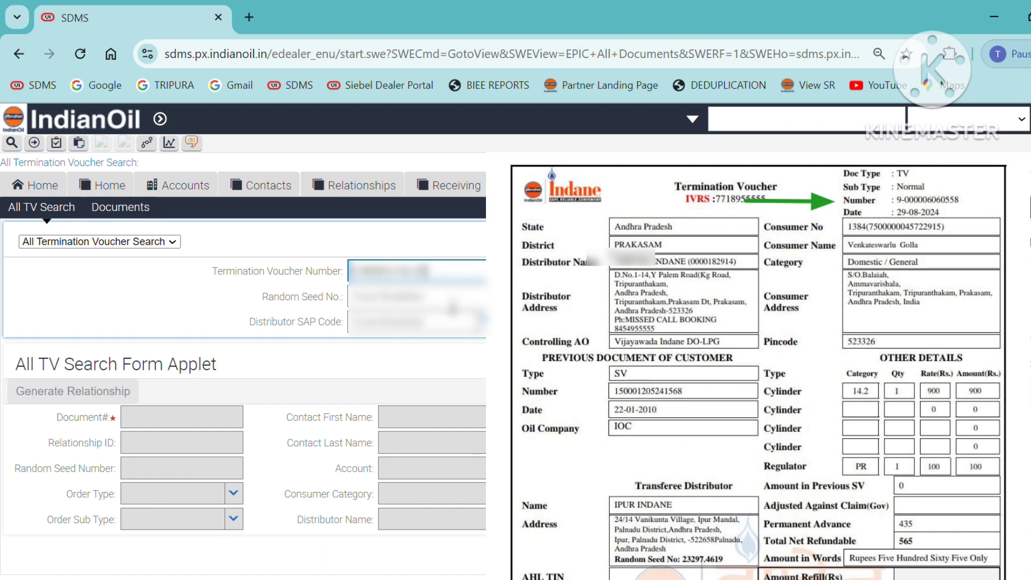
Query the termination voucher by its voucher number, random seed number and distributor SAP code
left_click(453, 307)
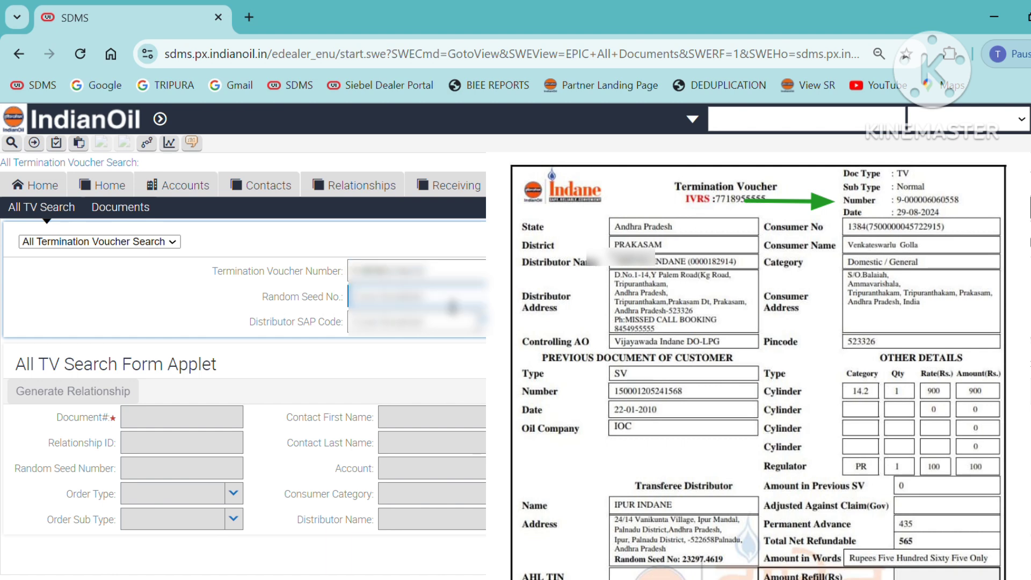
key("ctrl+a")
key("BackSpace")
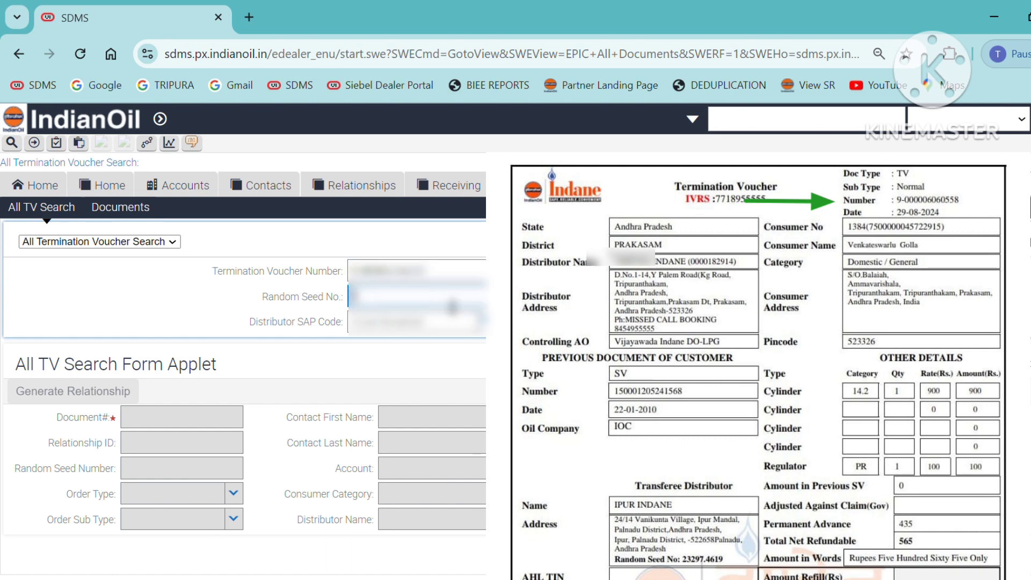
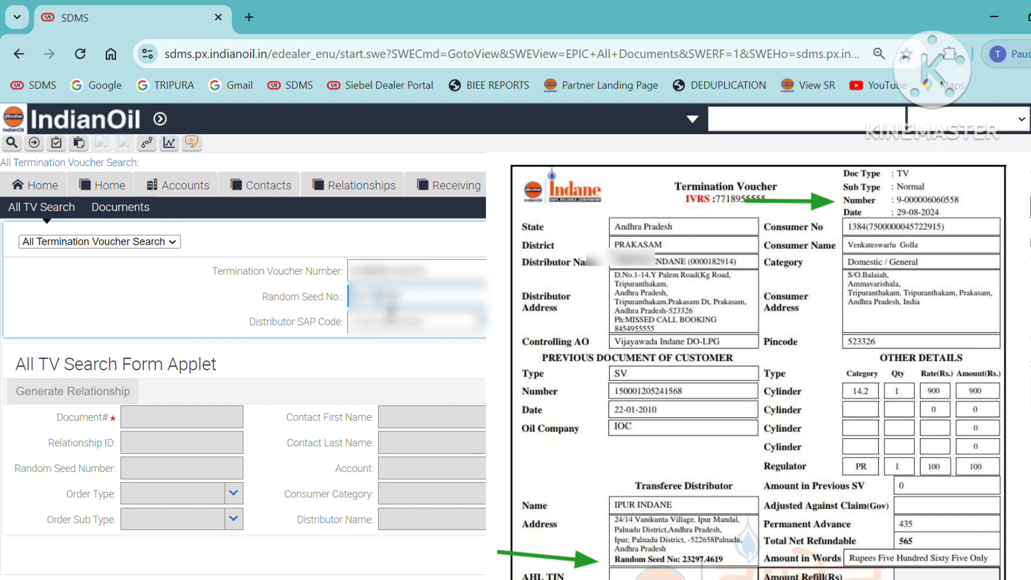
left_click(391, 325)
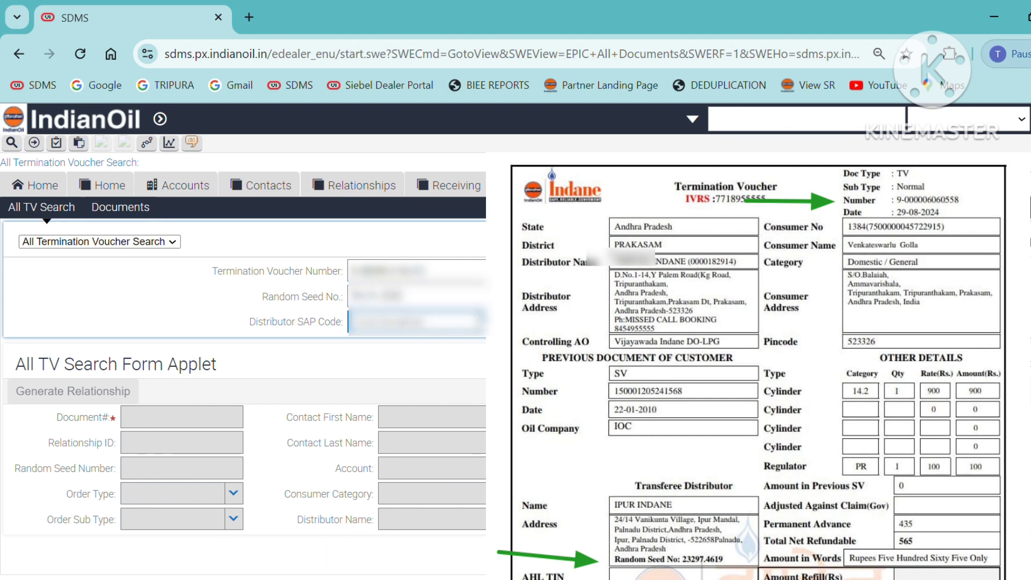
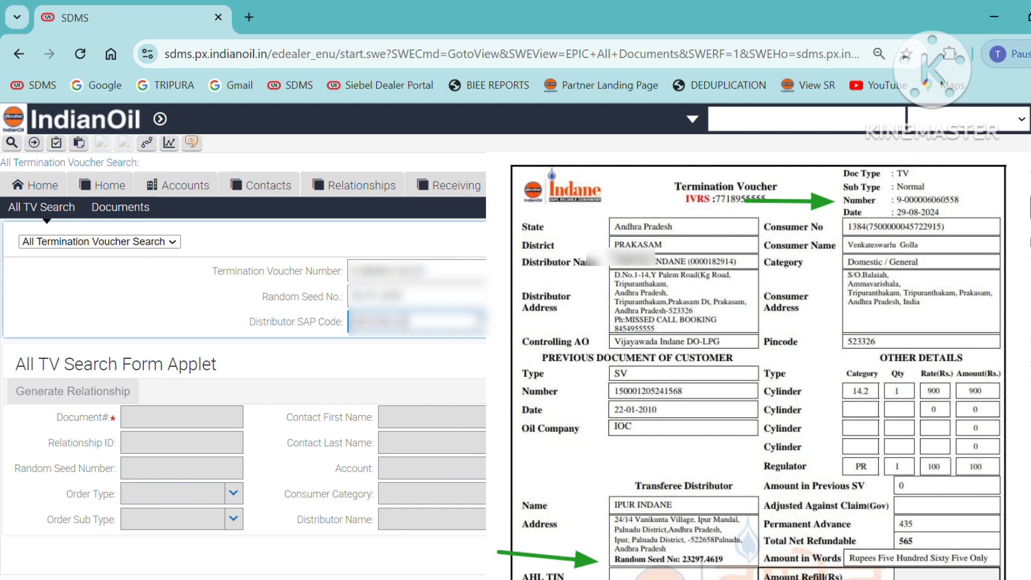
key("Return")
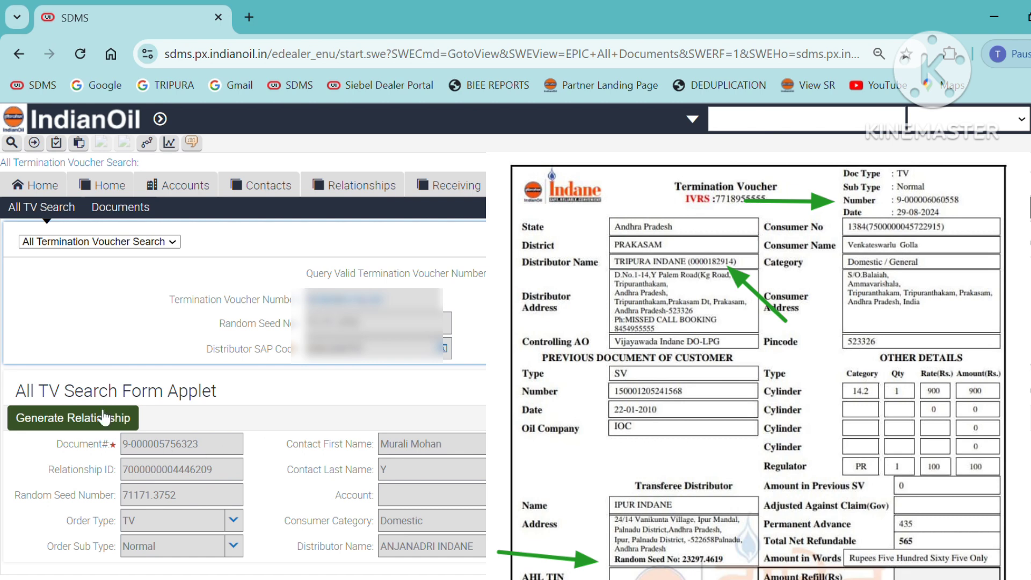
Generate the Against TV relationship, then bring up the consumer's contact with its two personal addresses
left_click(81, 419)
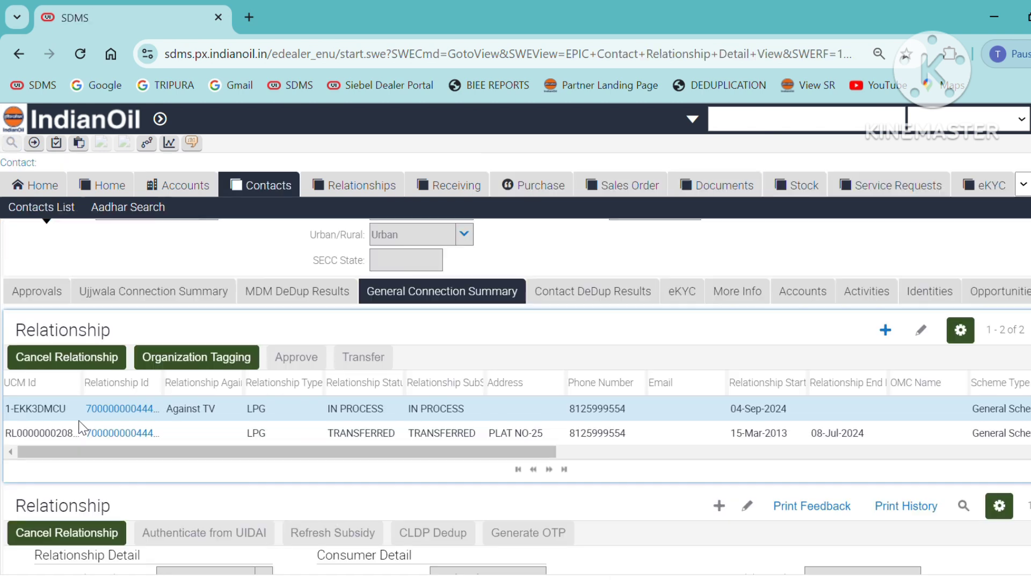
scroll(542, 482, "up", 8)
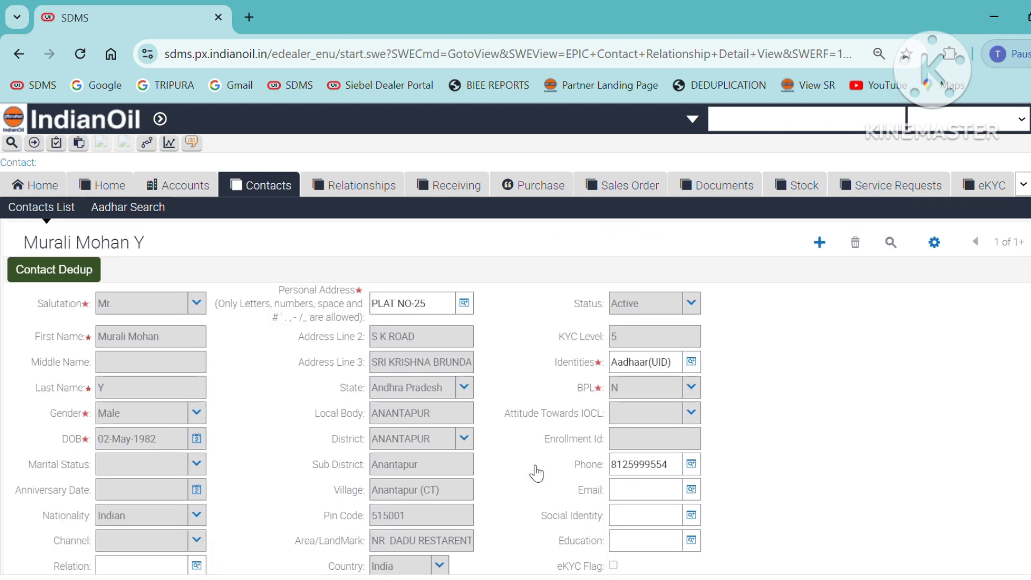
left_click(465, 304)
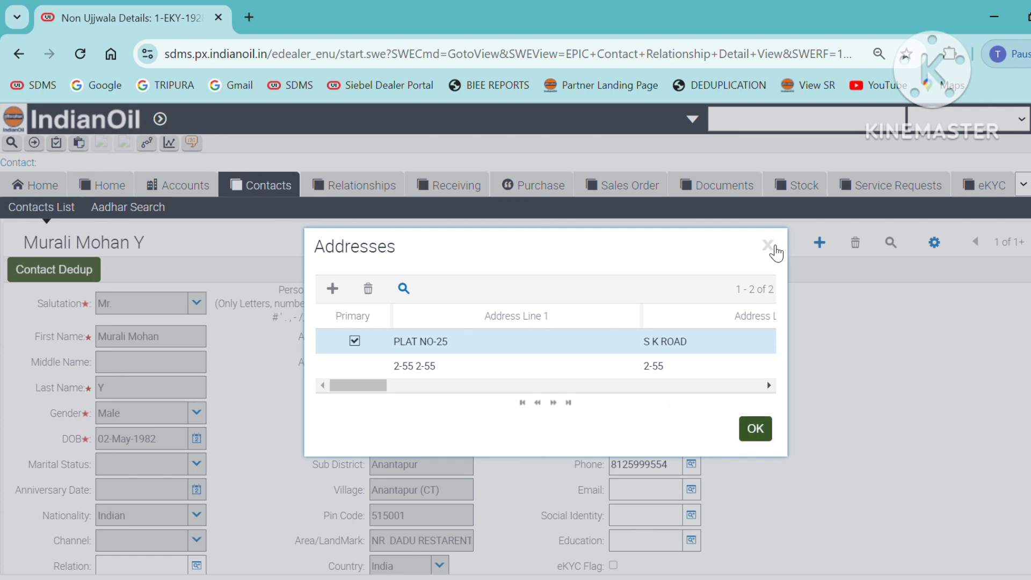
left_click(769, 246)
left_click(622, 162)
scroll(724, 332, "down", 5)
scroll(723, 352, "down", 15)
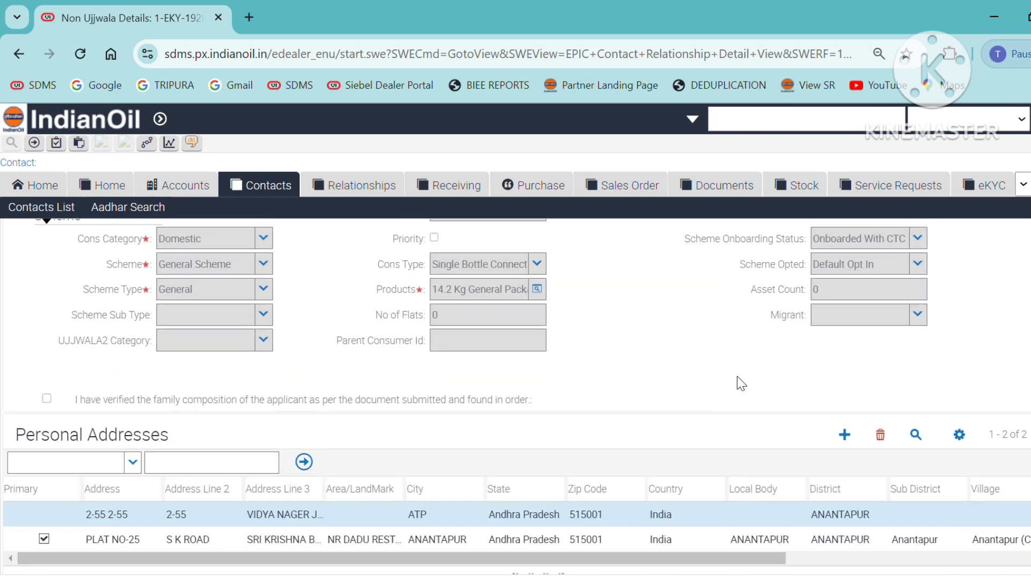
scroll(539, 413, "up", 3)
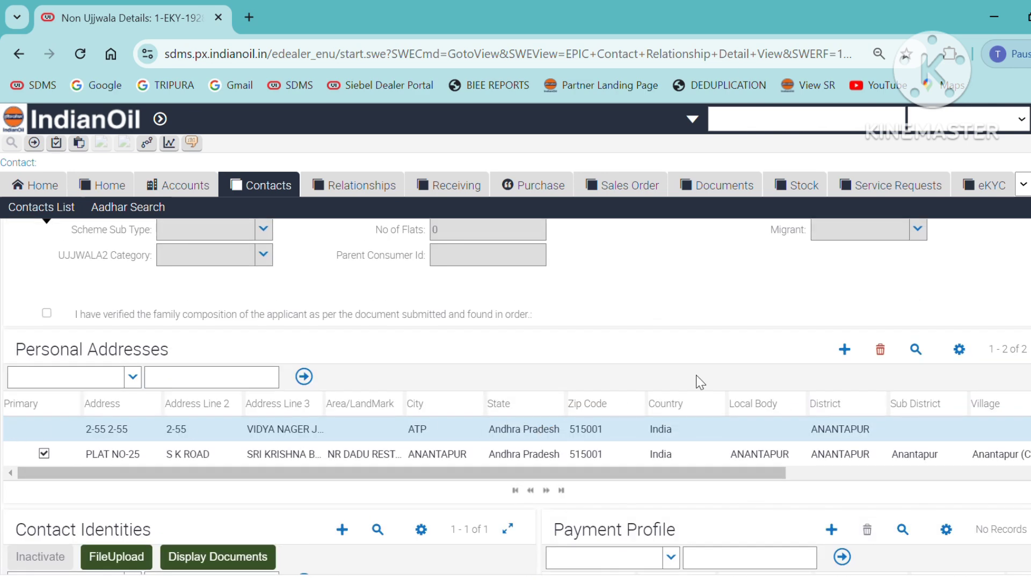
Add a personal address row with the father's name (S/O) and the cell number on line 2
left_click(853, 358)
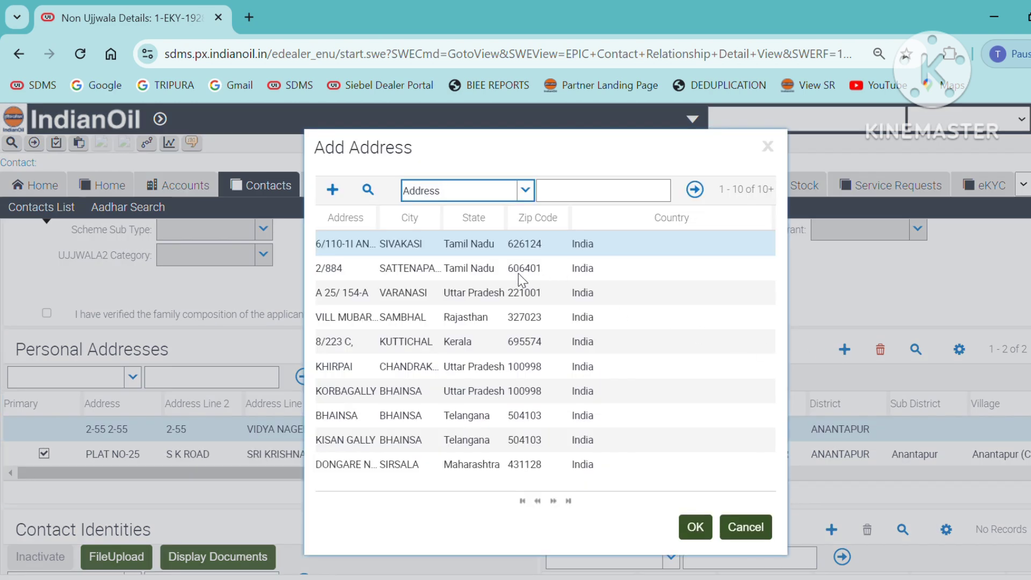
left_click(332, 190)
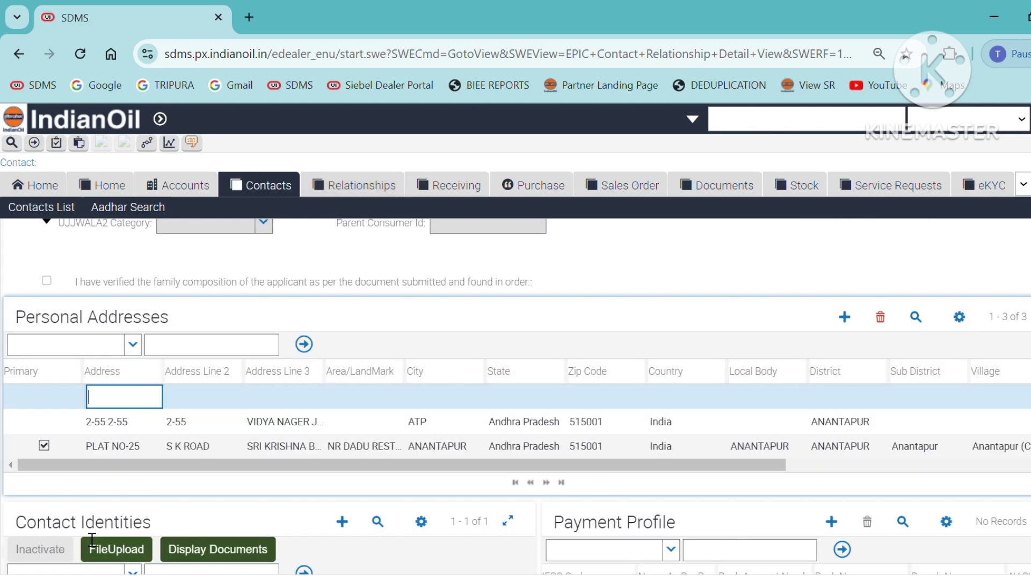
key("BackSpace")
key("BackSpace")
key("BackSpace")
key("Tab")
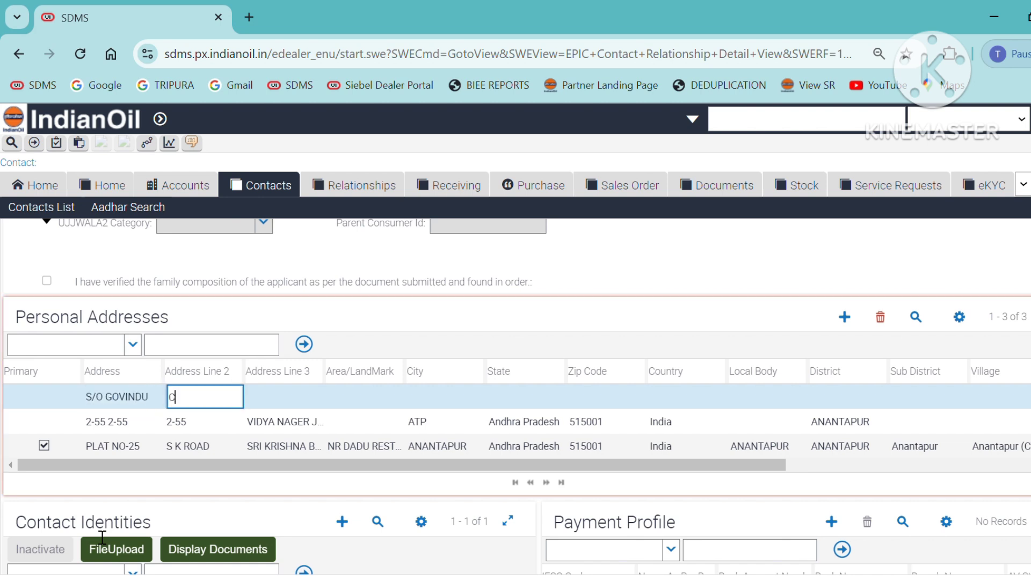
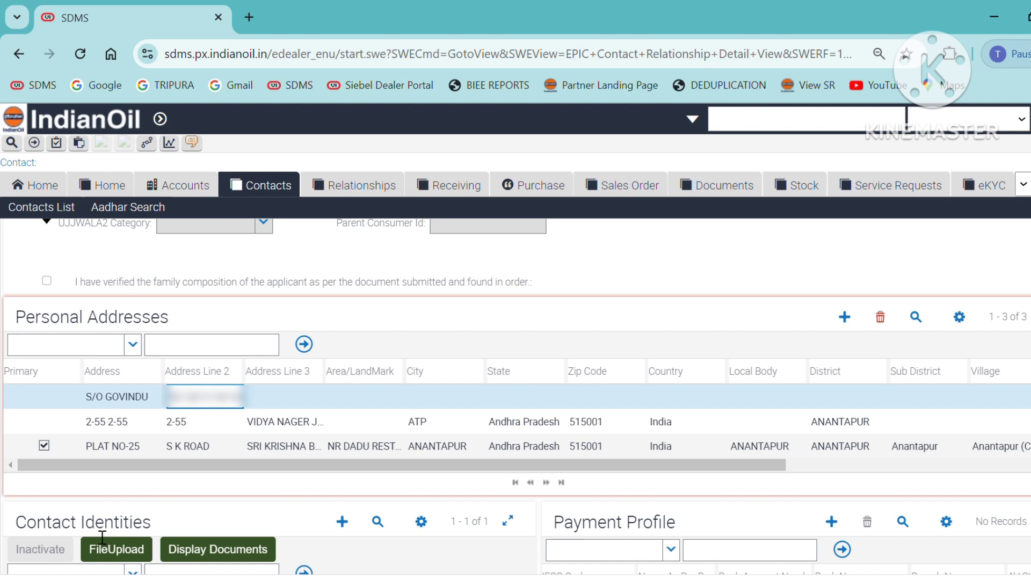
key("Tab")
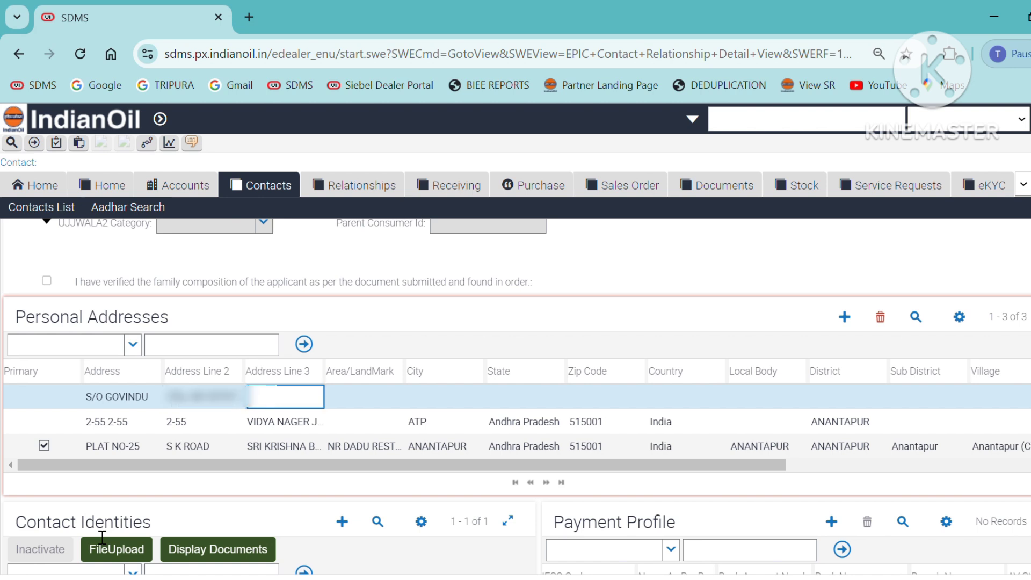
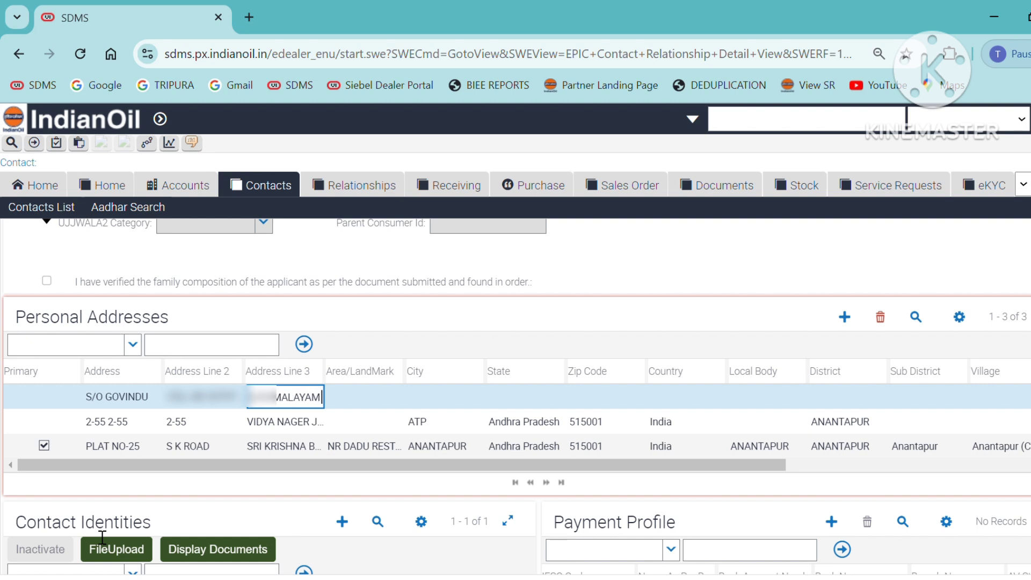
Move the trailing landmark words into Area/LandMark and set the city to TRIPURANTHAKAM
key("shift+Left")
key("shift+Left")
key("shift+Left")
key("shift+Left")
key("shift+Left")
key("shift+Left")
key("shift+Left")
key("shift+Left")
key("shift+Left")
key("shift+Left")
key("shift+Left")
key("shift+Left")
key("shift+Left")
key("shift+Left")
key("shift+Left")
key("shift+Left")
key("shift+Left")
key("shift+Left")
key("shift+Left")
key("shift+Left")
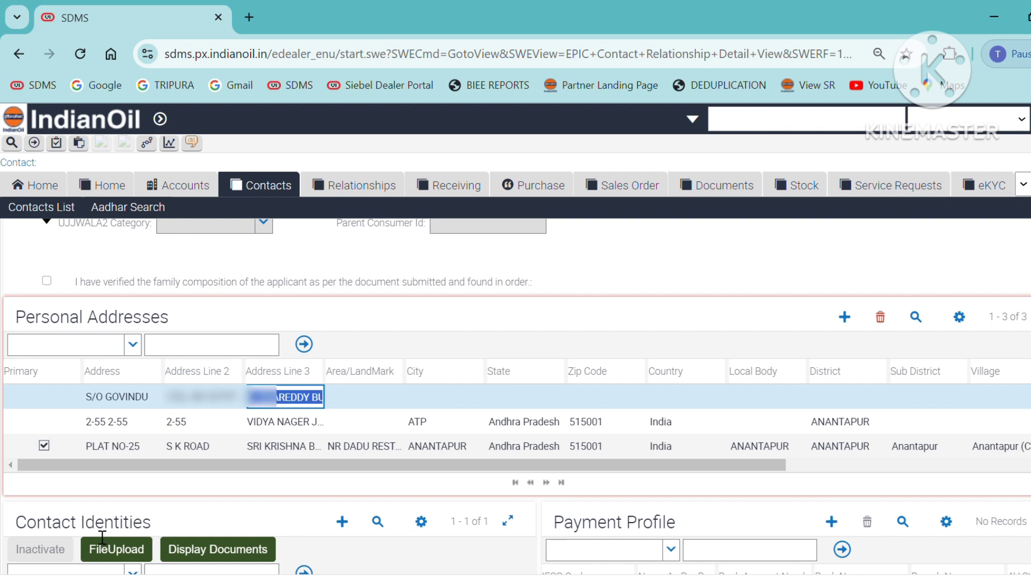
key("shift+Left")
key("shift+Left")
key("shift+Left")
key("shift+Left")
key("shift+Left")
key("shift+Left")
key("shift+Left")
key("shift+Left")
key("shift+Left")
key("shift+Left")
key("ctrl+x")
key("Tab")
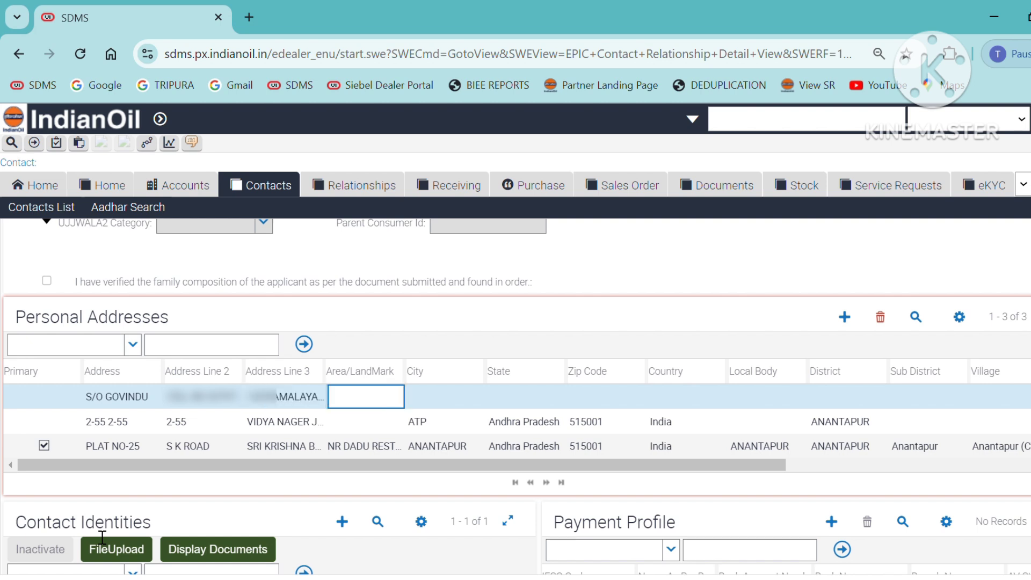
key("ctrl+v")
key("Tab")
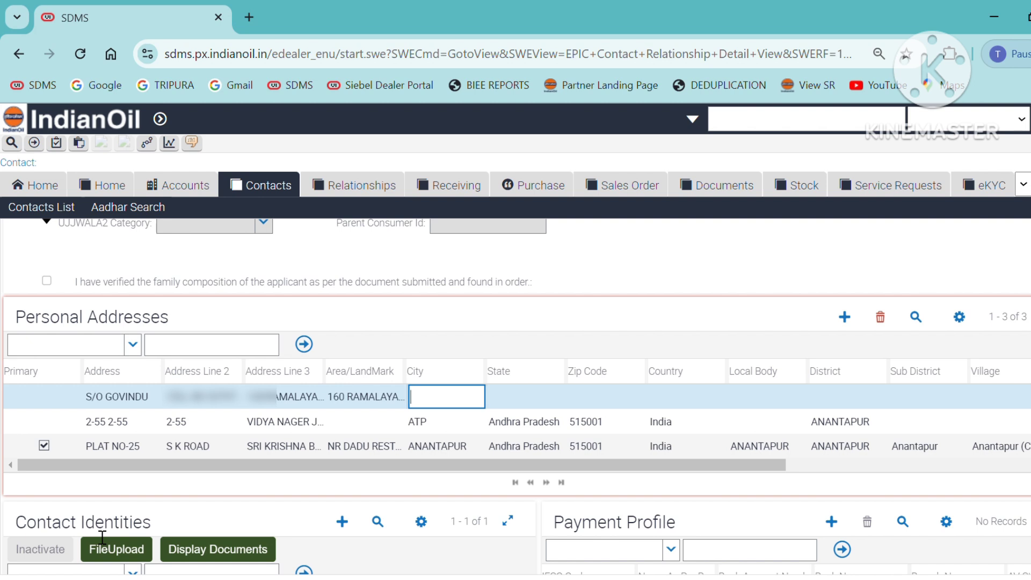
type("TRIPURANTH")
type("AKAM")
Enter the address's zip code so the state fills in automatically
key("Tab")
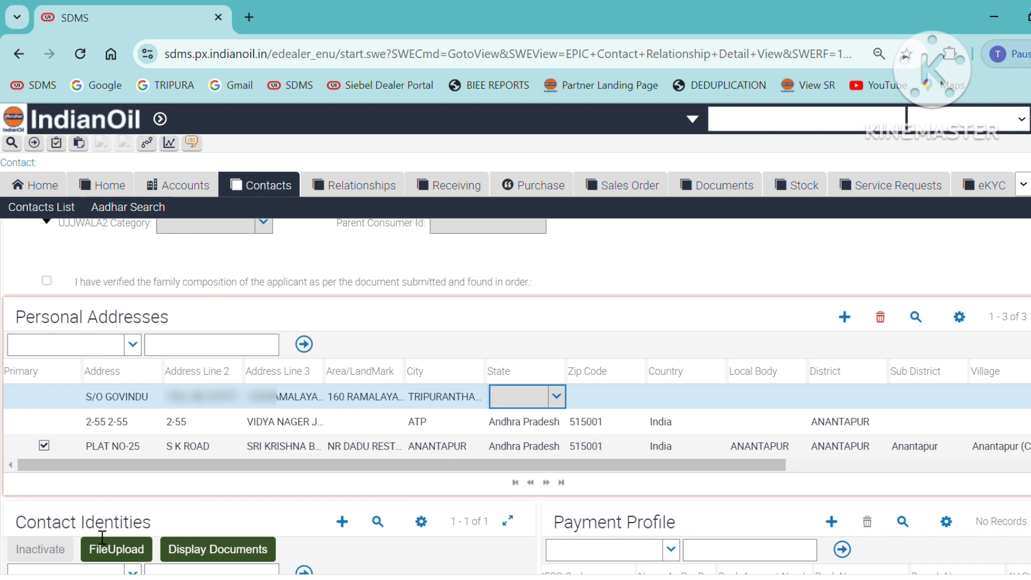
key("Tab")
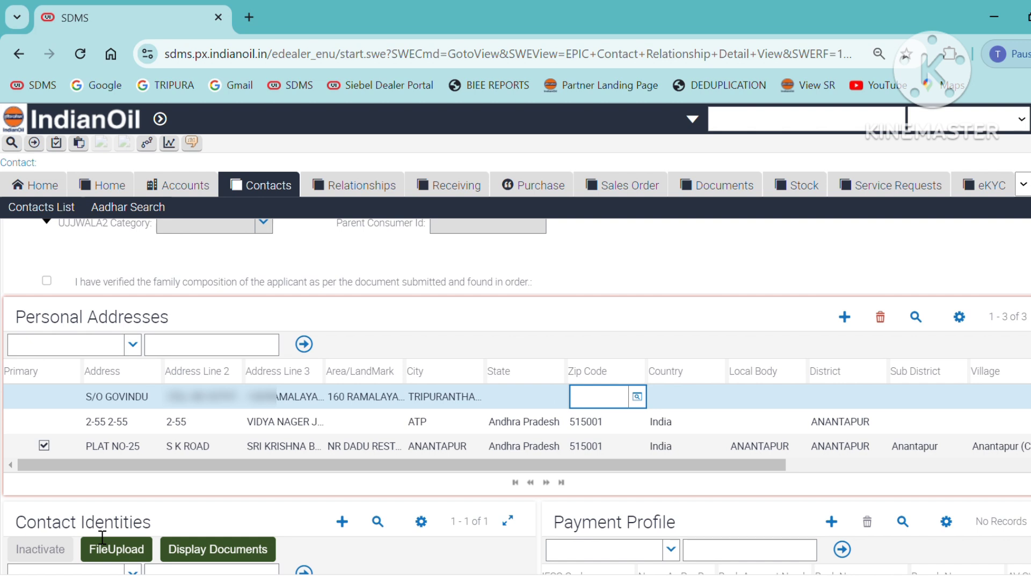
key("Tab")
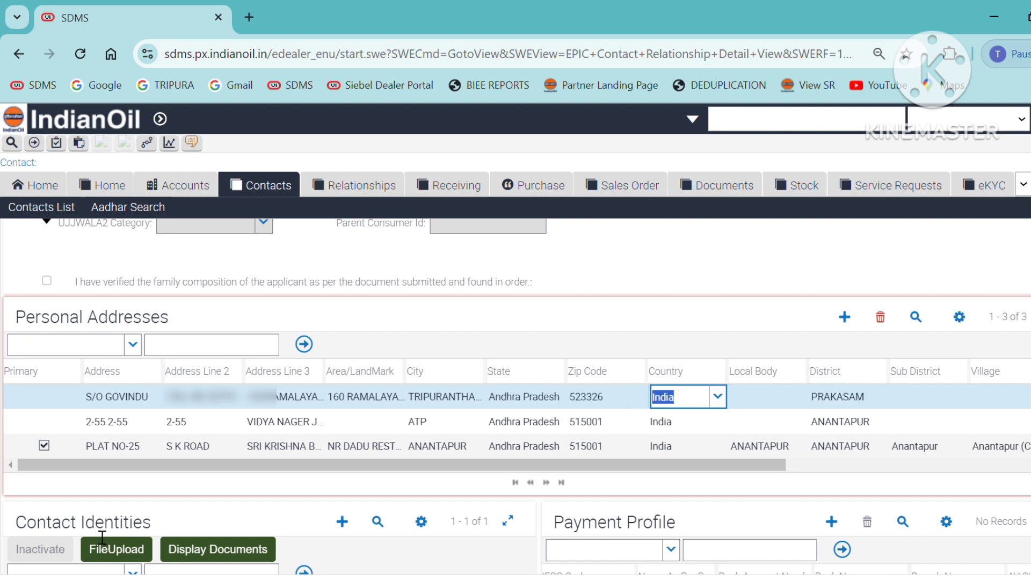
Set local body Markapur and sub district Tripuranthakam for the address
key("Tab")
type("M")
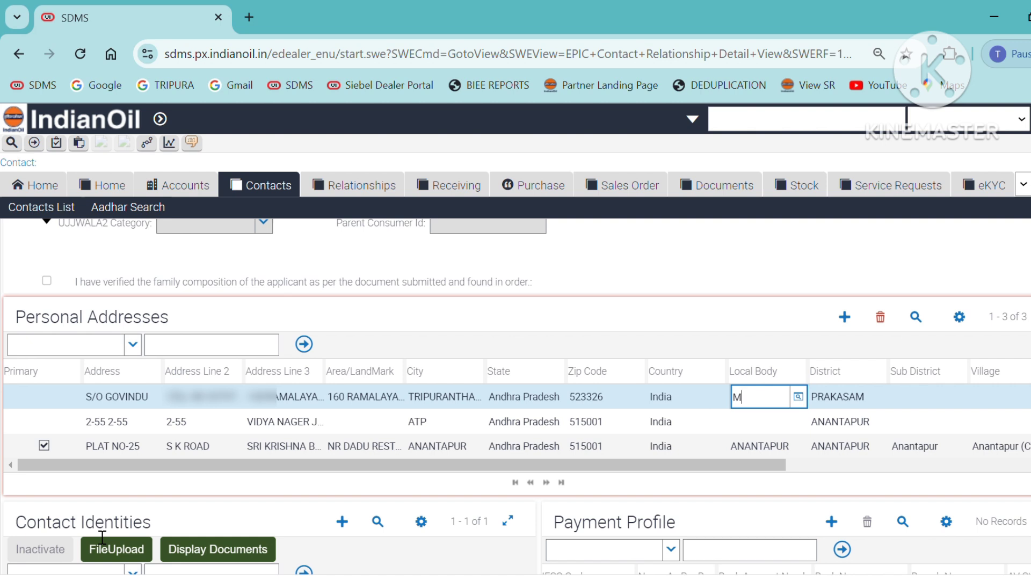
type("arkapur")
key("Tab")
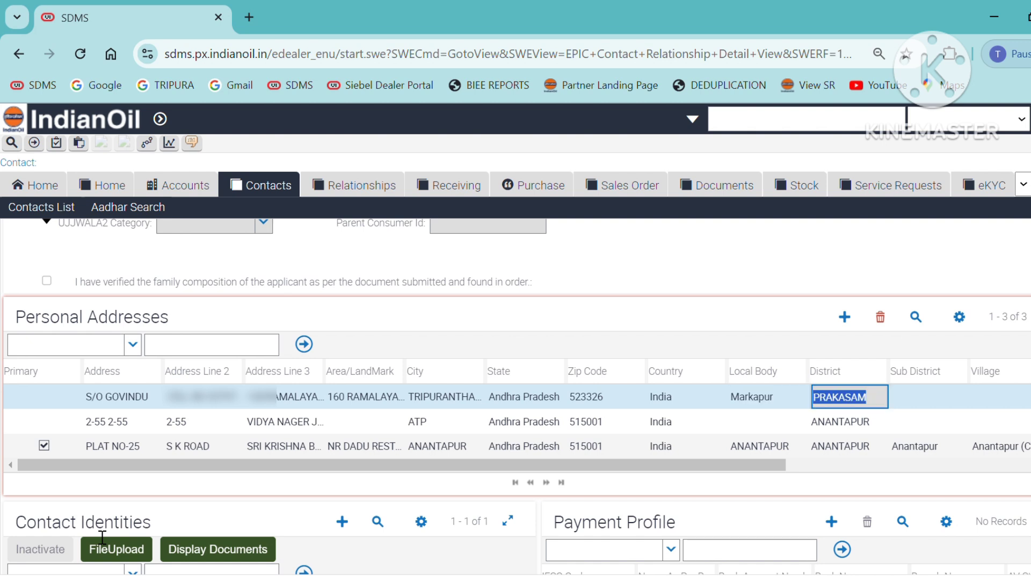
key("Tab")
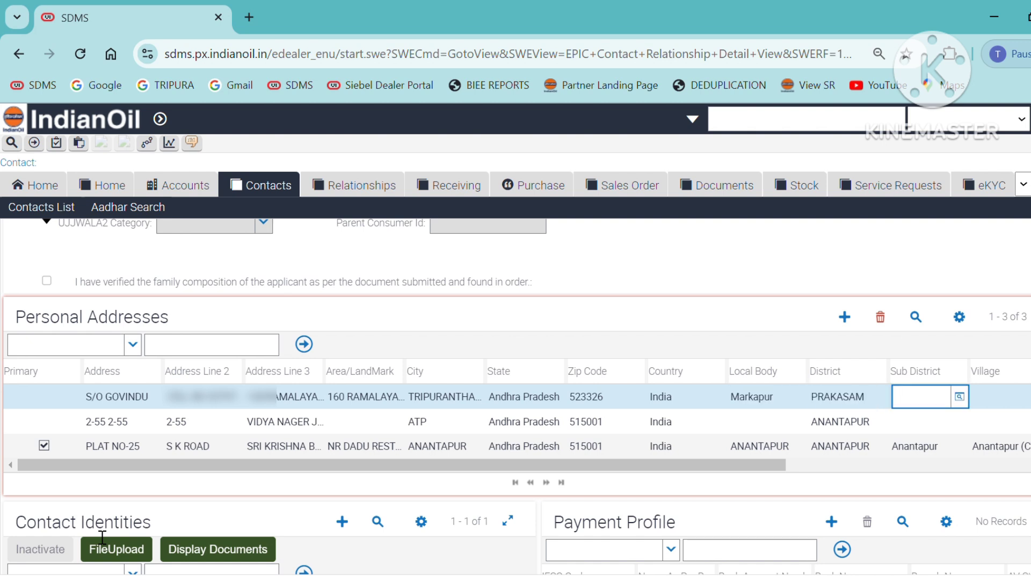
type("T")
type("ripura")
type("nt")
type("hakam")
key("Tab")
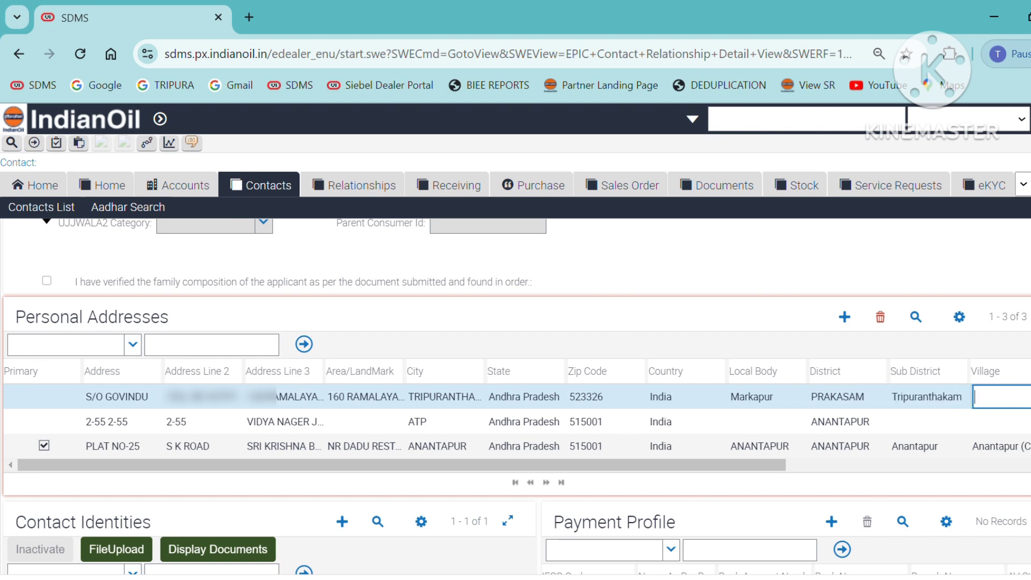
Choose village Tripuranthakam (590574) from the Village pick list
left_click(1028, 396)
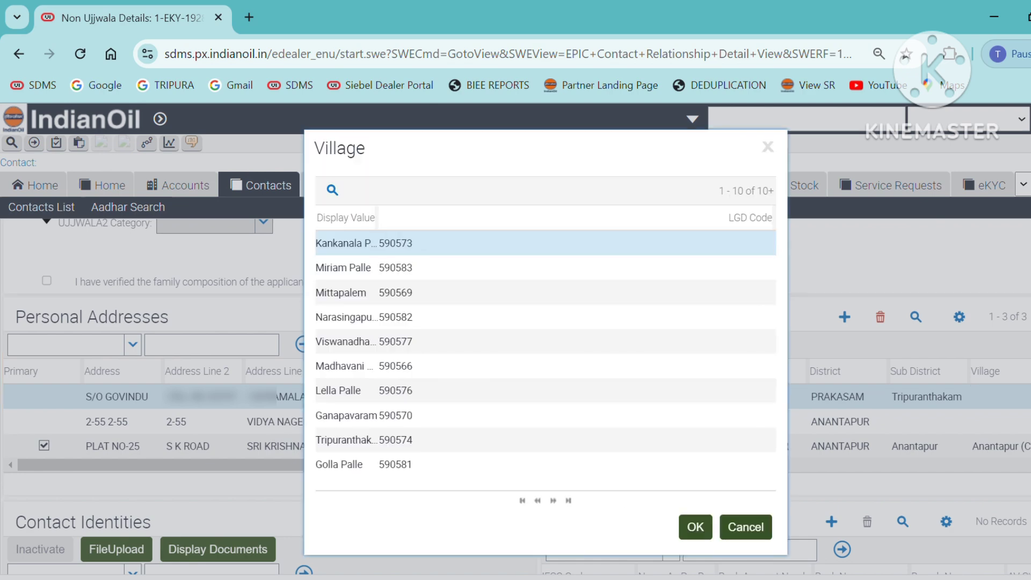
left_click(372, 446)
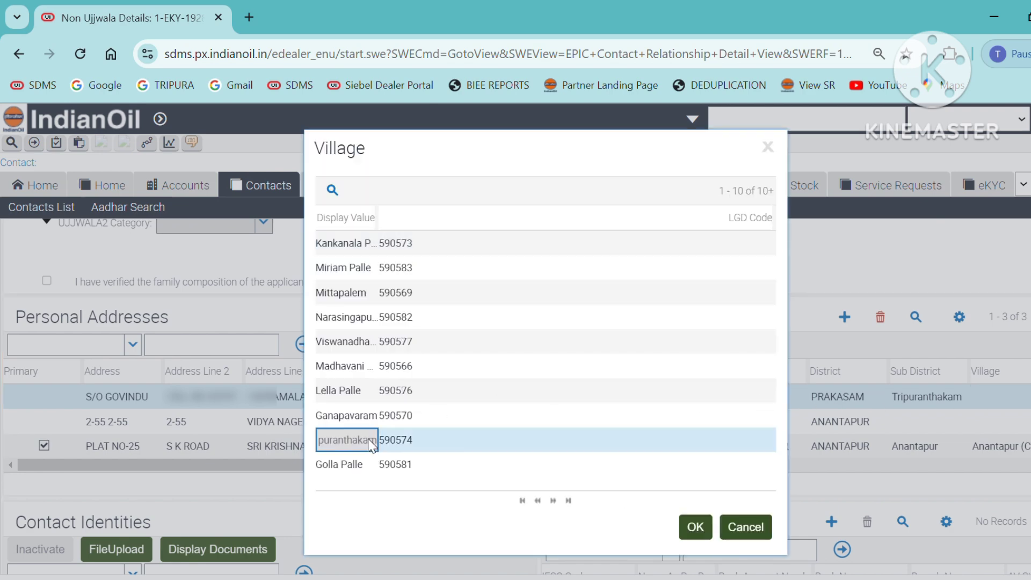
left_click(695, 527)
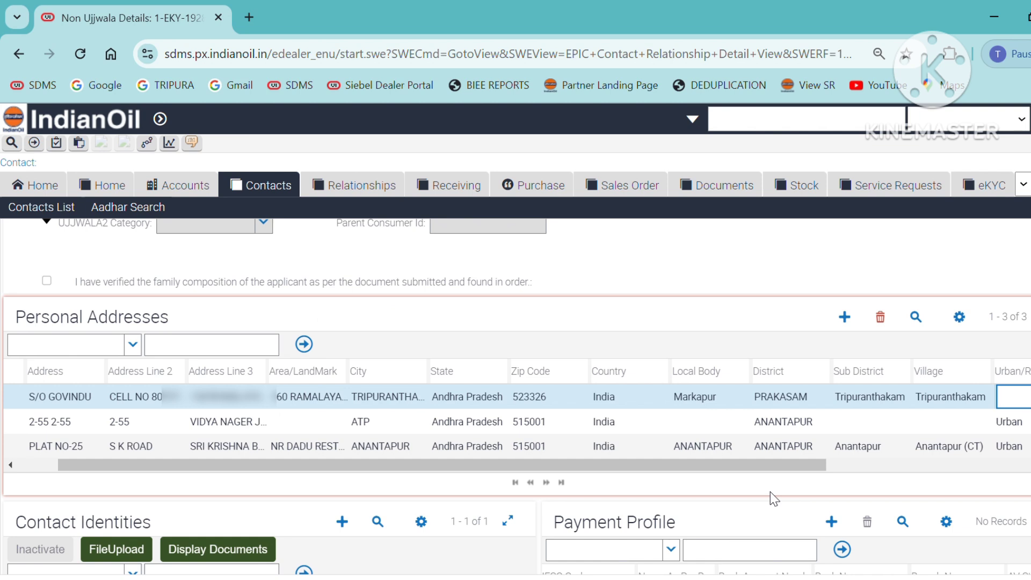
Set the area type to Rural and tick the address as Active
type("R")
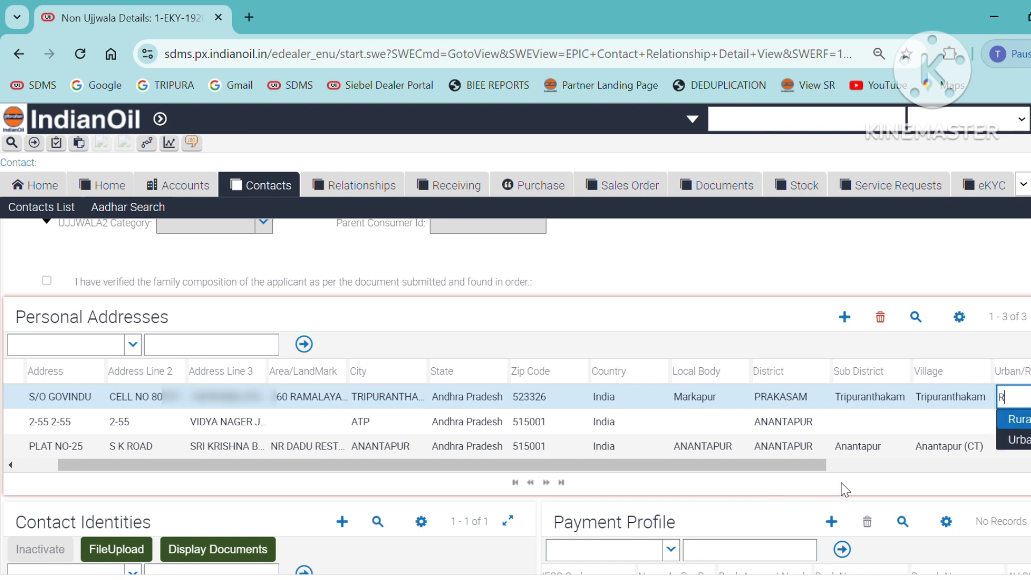
key("Down")
key("Up")
key("Return")
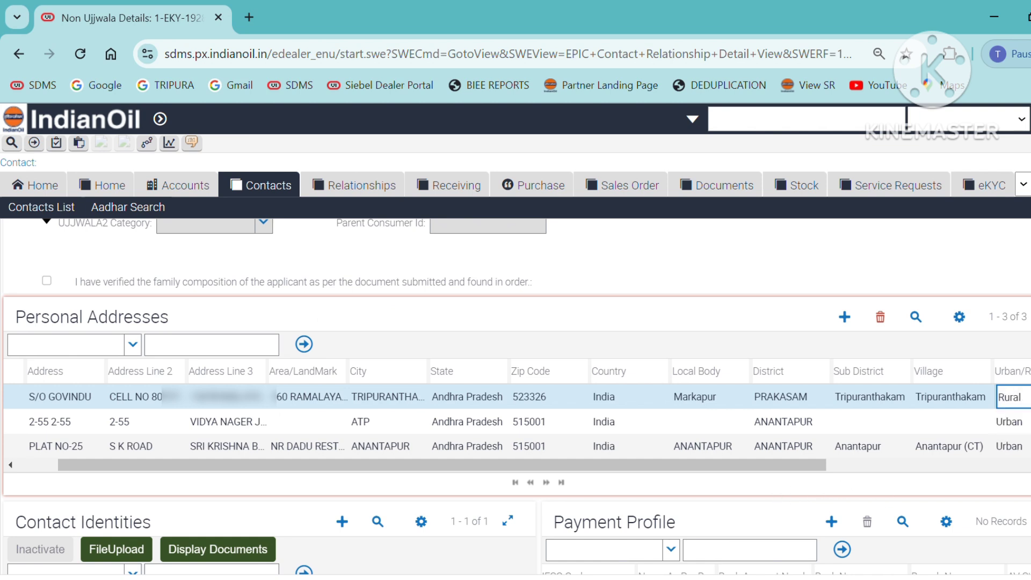
key("Tab")
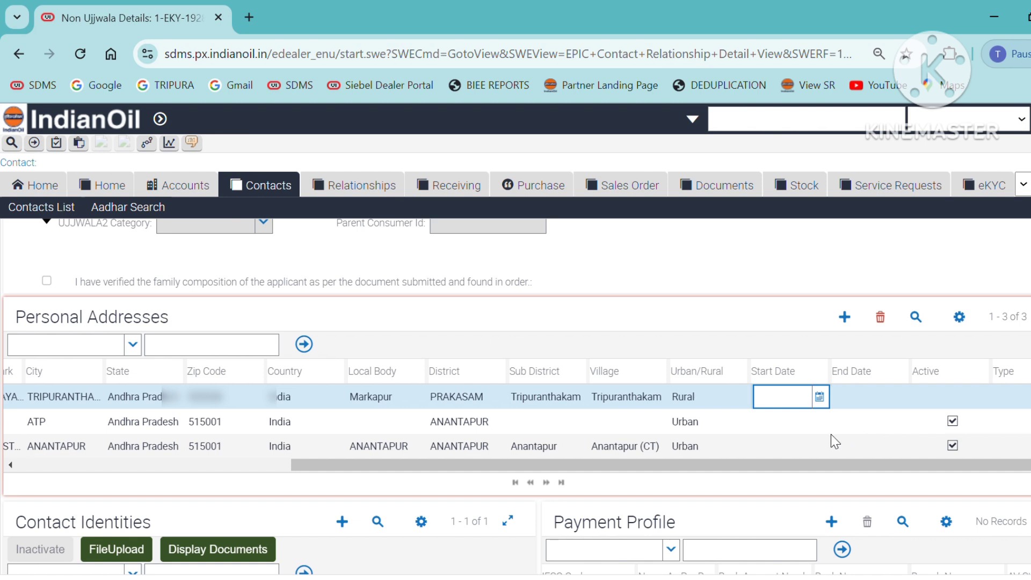
key("Tab")
key("Tab")
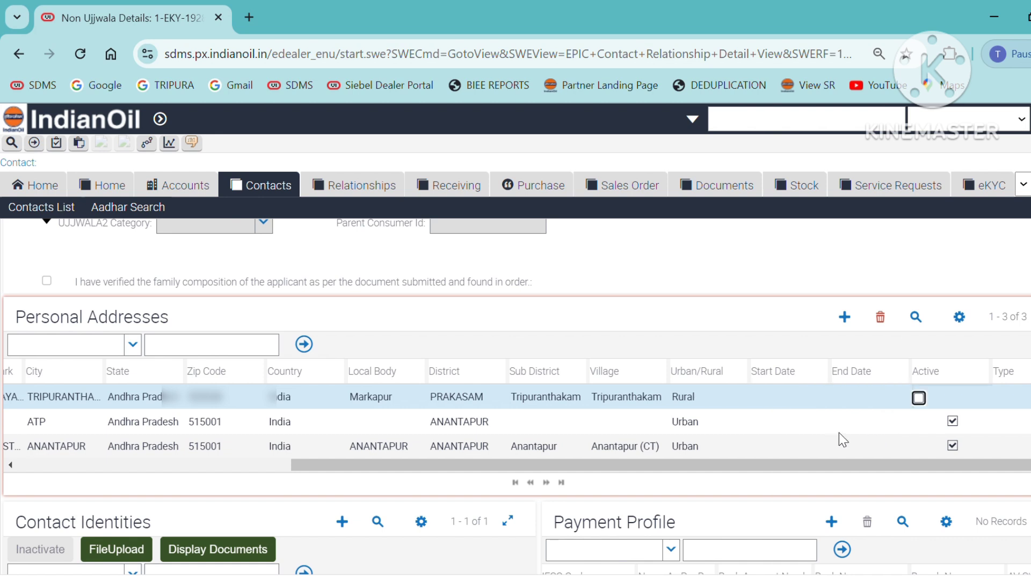
left_click(918, 398)
Change the Tripuranthakam address row's Type to Shipping Address
left_click(1015, 398)
left_click(1020, 398)
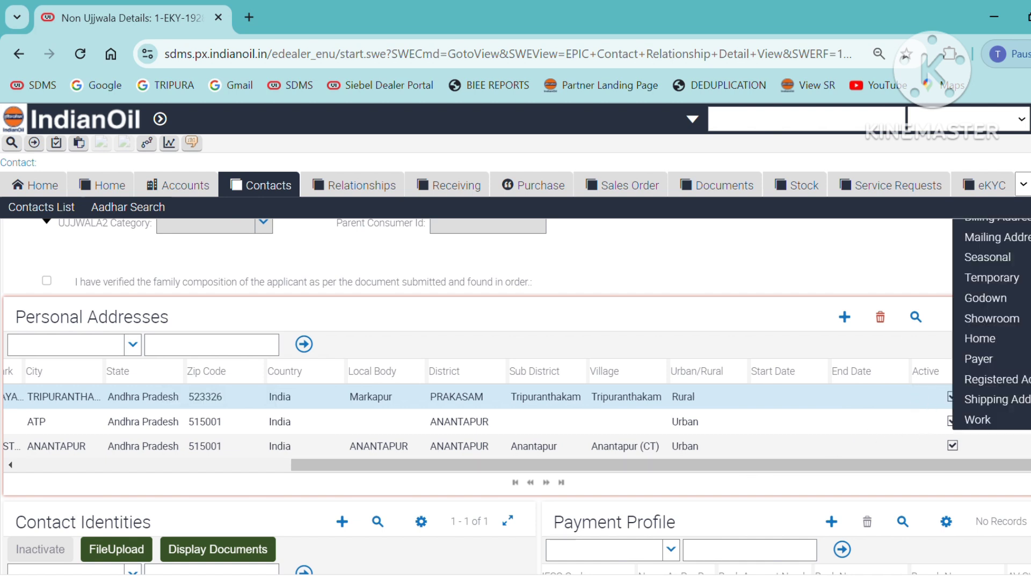
left_click(993, 398)
left_click(1025, 387)
scroll(1025, 385, "up", 6)
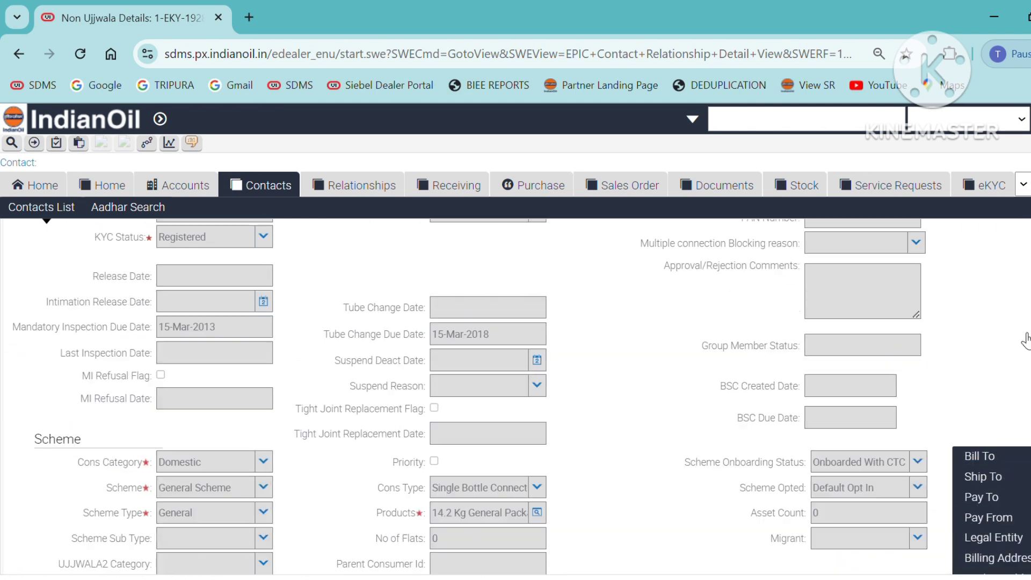
scroll(1025, 408, "down", 3)
scroll(993, 429, "down", 2)
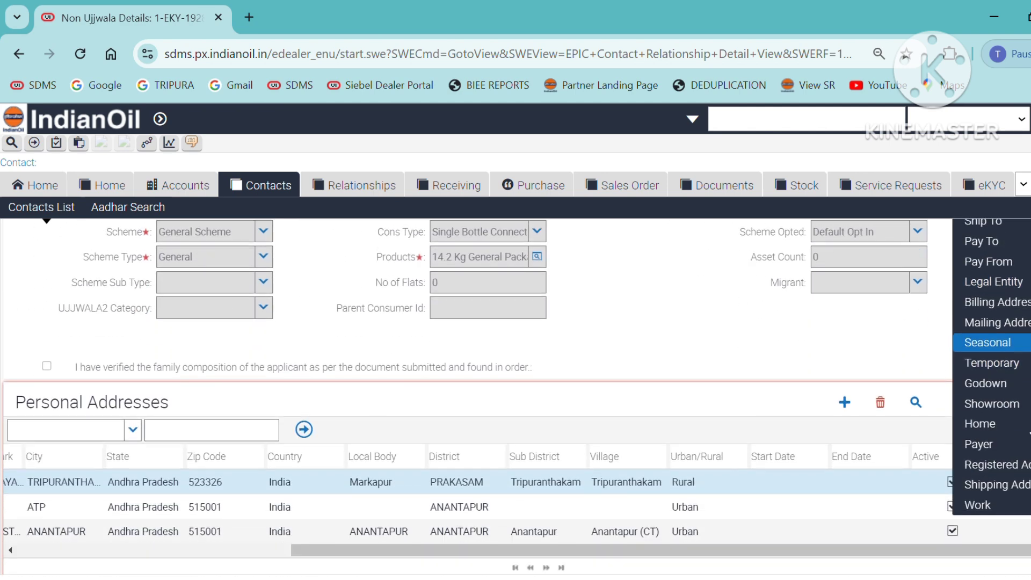
scroll(993, 430, "down", 2)
scroll(1016, 404, "down", 2)
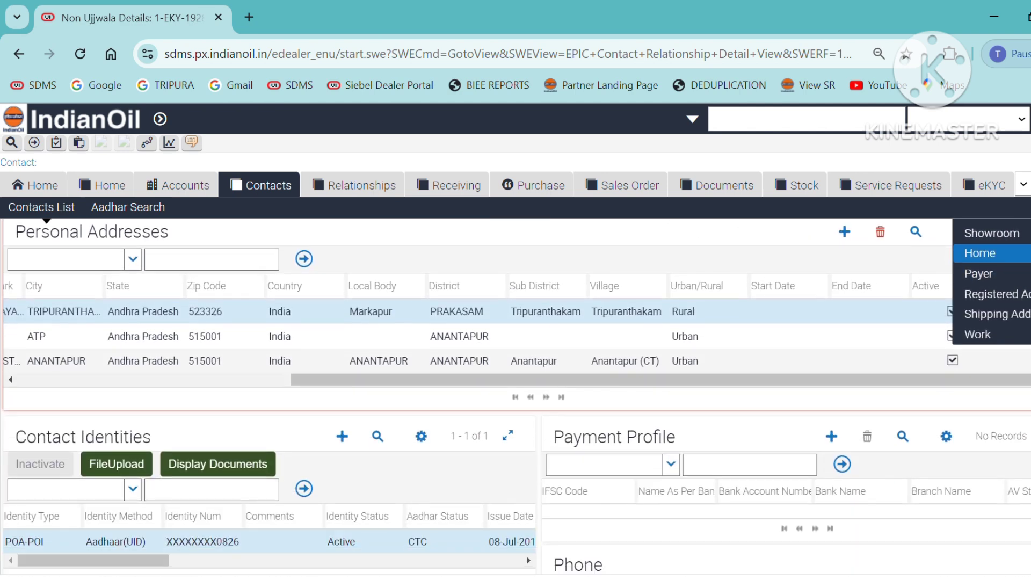
left_click(980, 403)
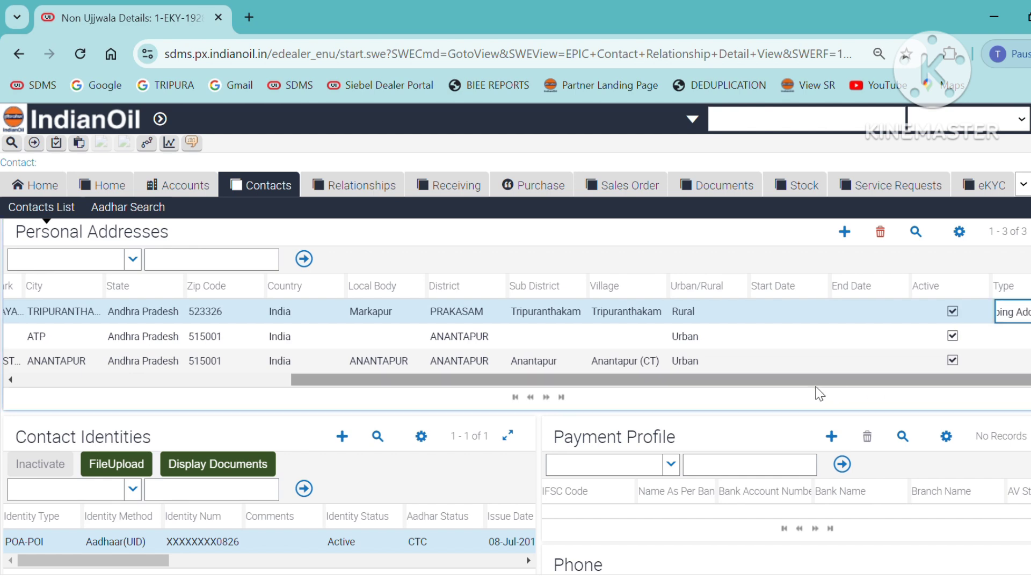
left_click_drag(817, 382, 388, 376)
Pick the Tripuranthakam, PRAKASAM address as the Against TV relationship's address
scroll(480, 369, "up", 20)
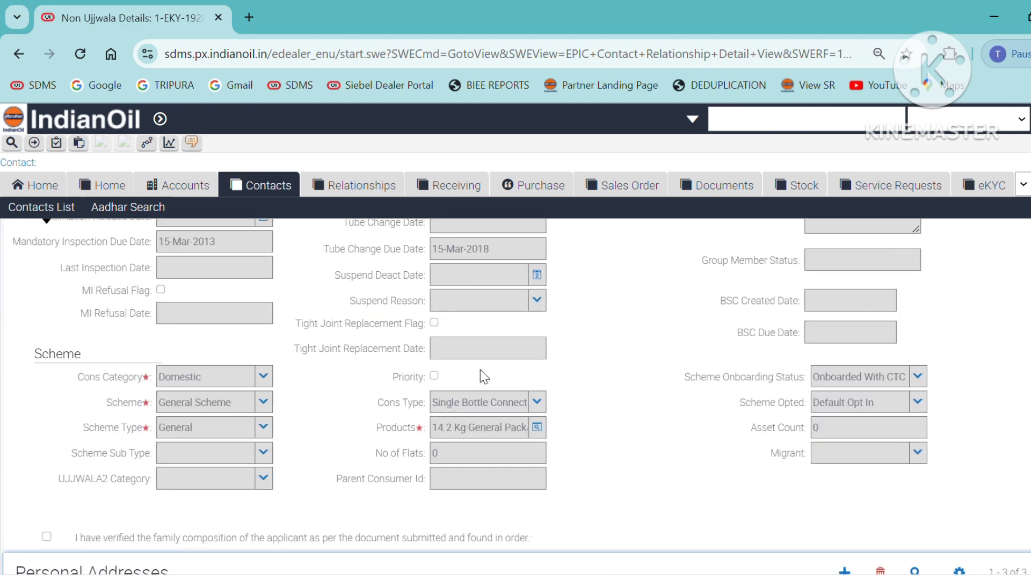
scroll(479, 369, "up", 2)
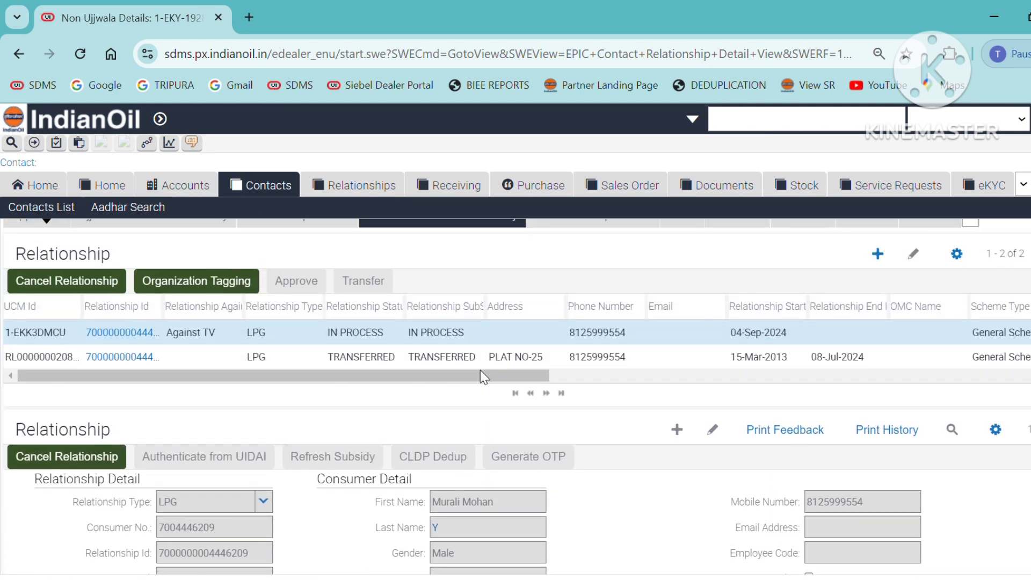
left_click(516, 333)
left_click(556, 332)
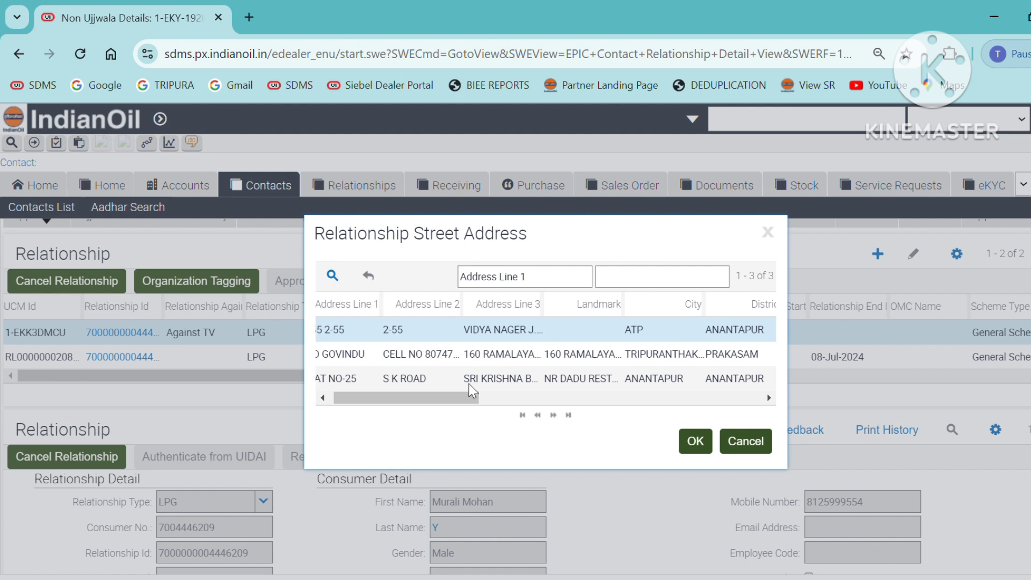
mouse_move(392, 397)
left_mouse_down()
mouse_move(395, 408)
mouse_move(378, 407)
left_mouse_up()
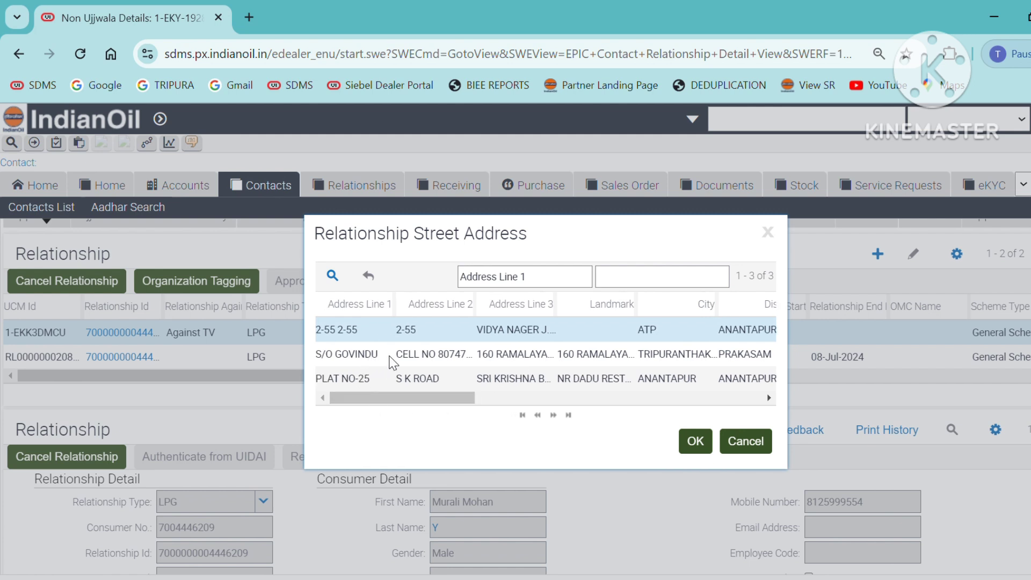
left_click(392, 357)
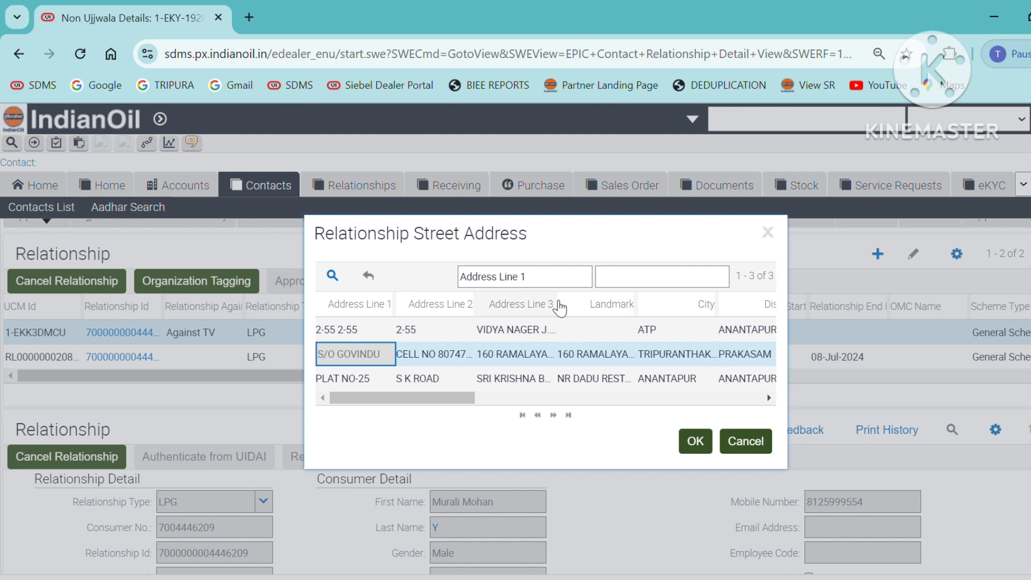
left_click_drag(558, 303, 633, 303)
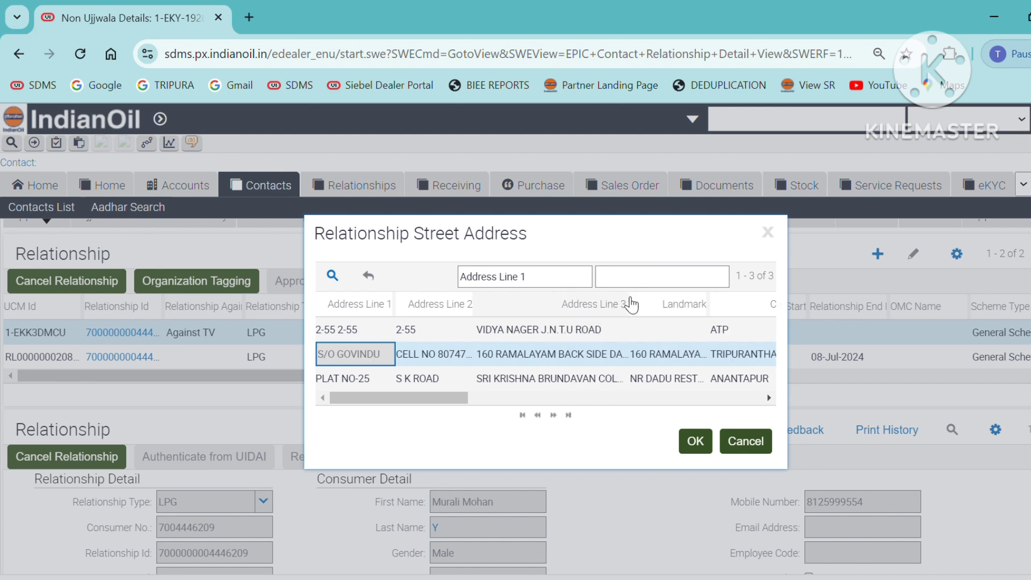
left_click_drag(467, 400, 507, 400)
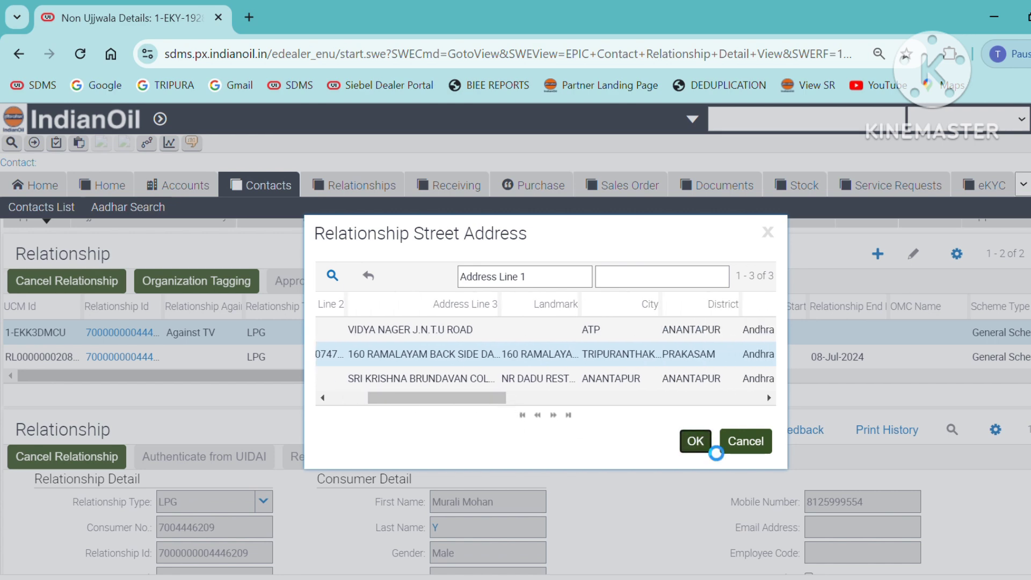
left_click(696, 441)
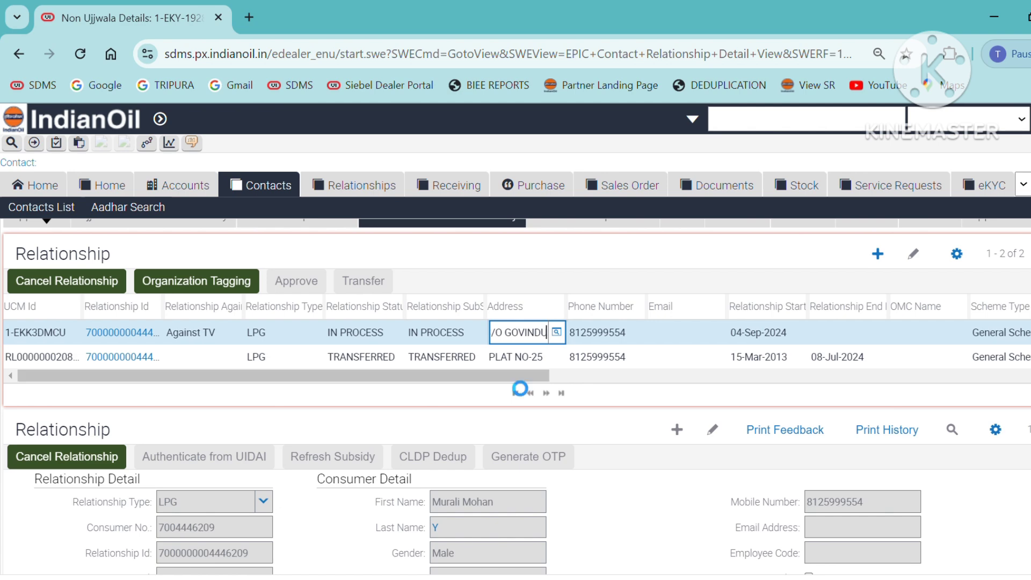
Open the Against TV relationship and choose TRIPURANTHAKAM (code 1) as its Service Area
left_click(123, 334)
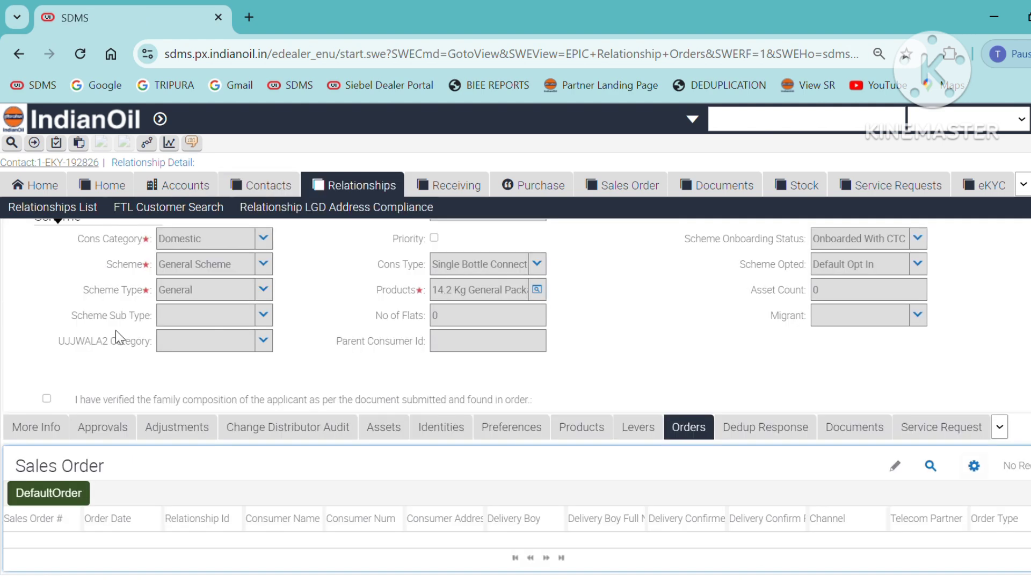
scroll(698, 435, "up", 5)
scroll(665, 486, "up", 5)
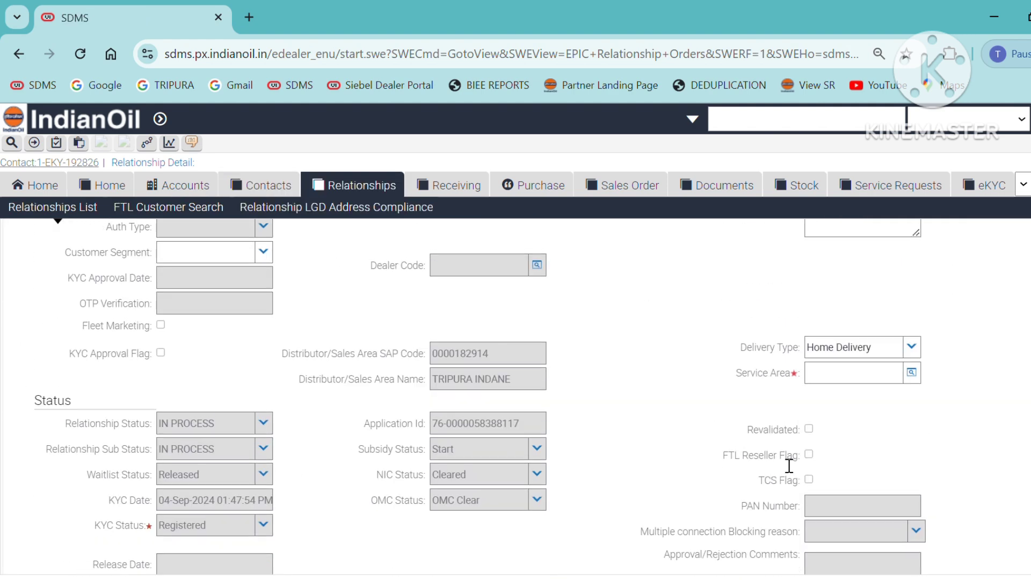
left_click(912, 378)
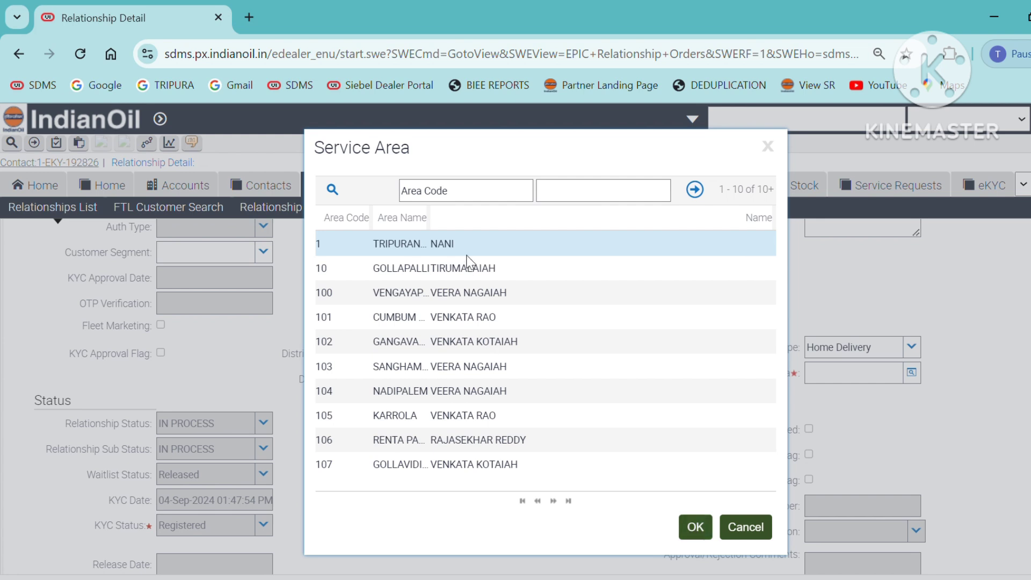
left_click_drag(436, 224, 470, 225)
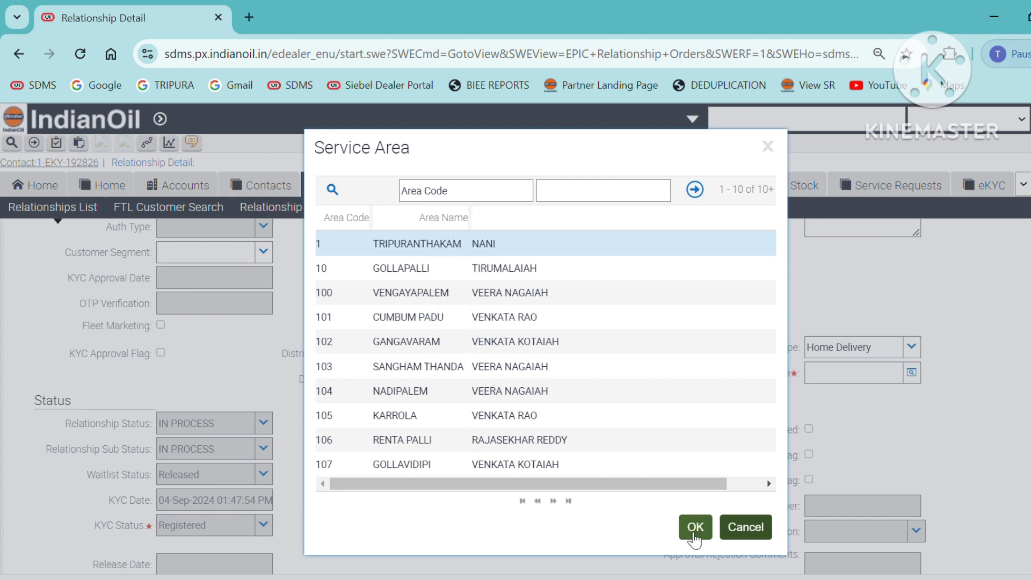
left_click(695, 527)
scroll(597, 495, "up", 5)
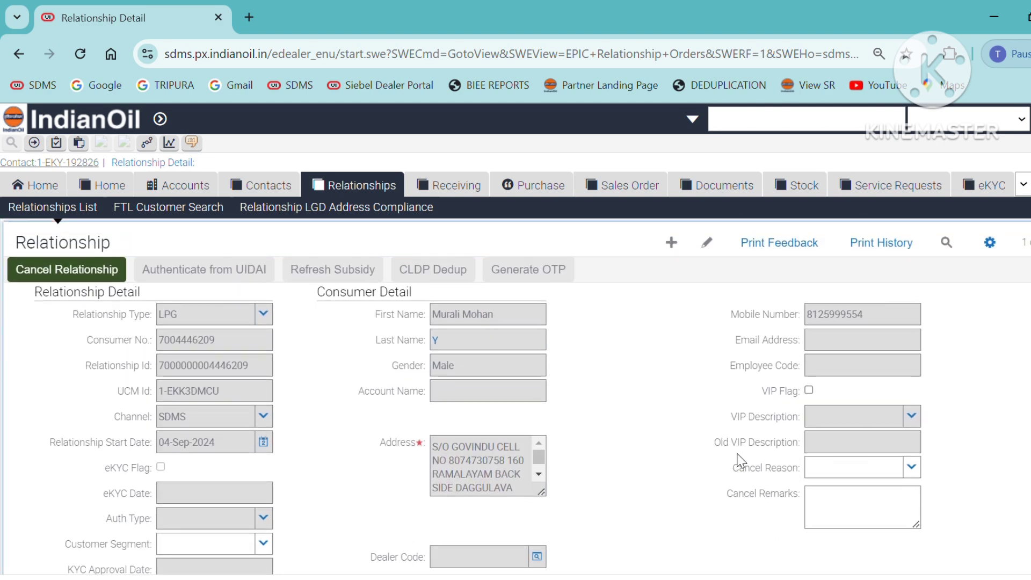
scroll(740, 460, "down", 15)
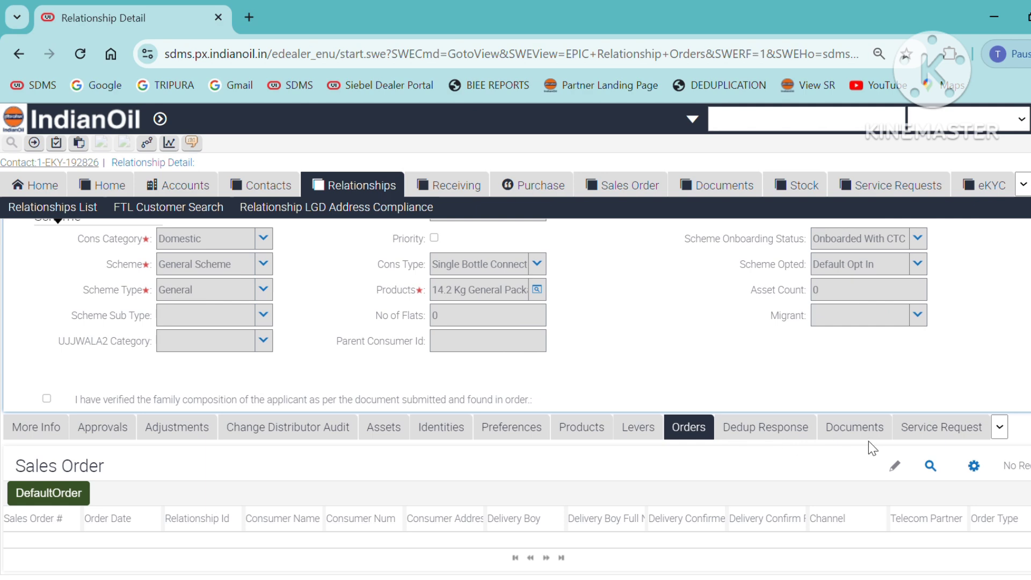
Add a new SV document with order sub type Against TV and open its order page
left_click(864, 433)
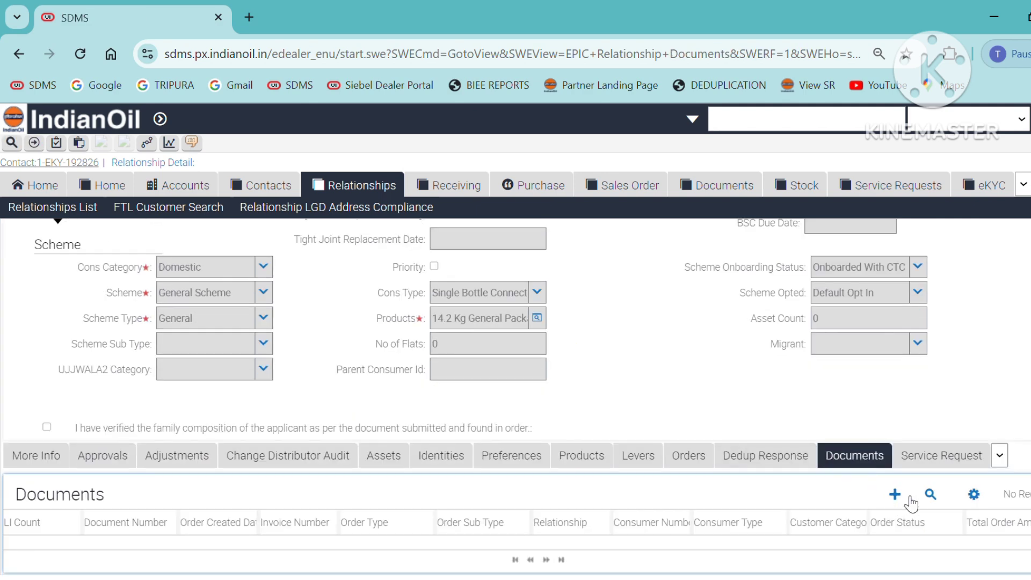
left_click(905, 498)
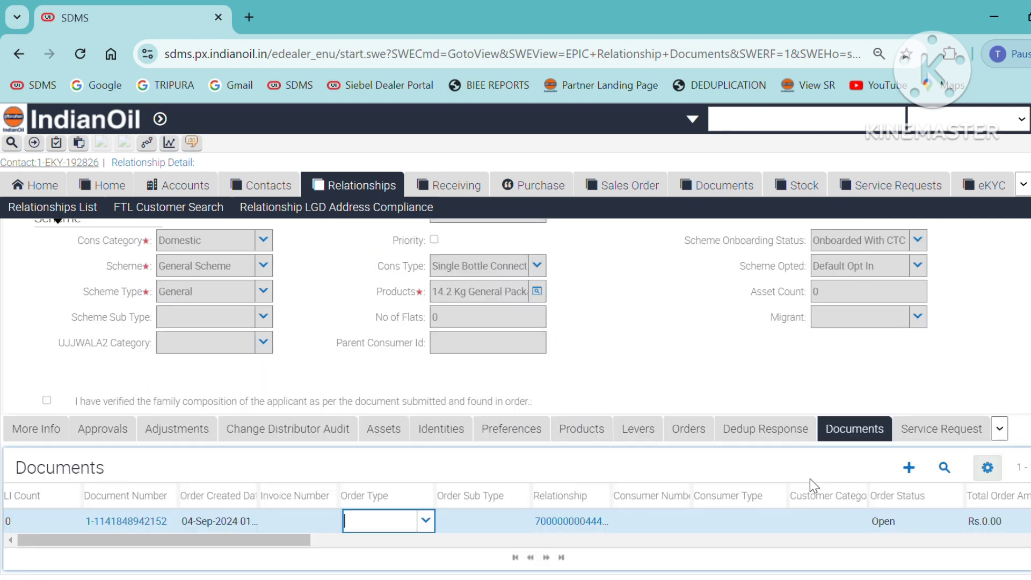
type("SV")
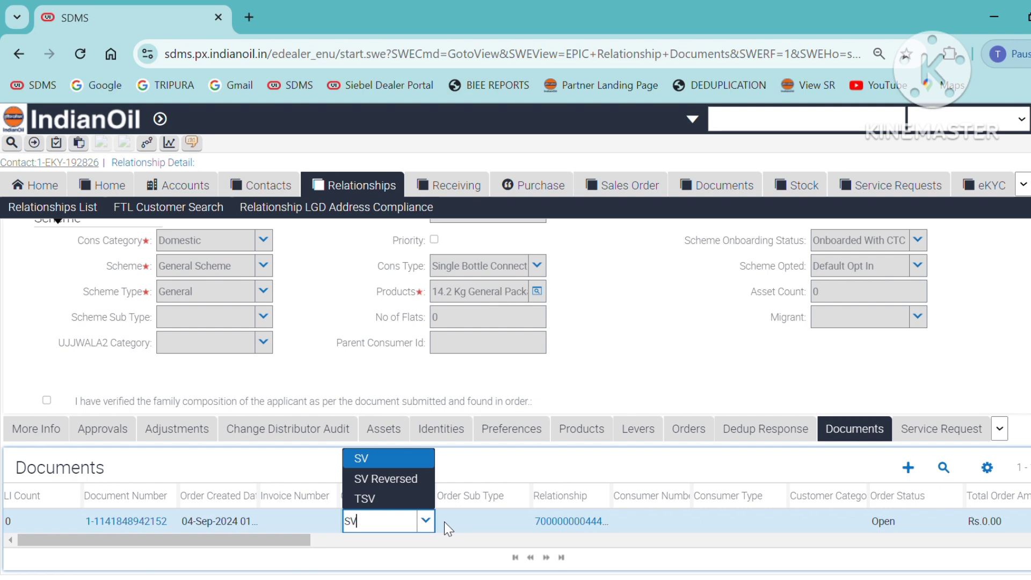
key("Return")
left_click(454, 529)
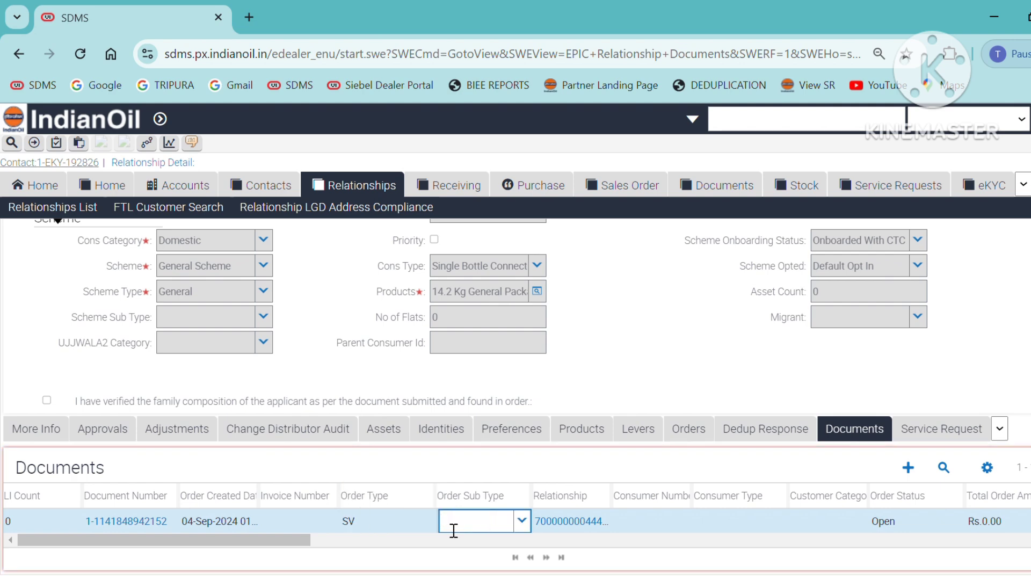
left_click(521, 522)
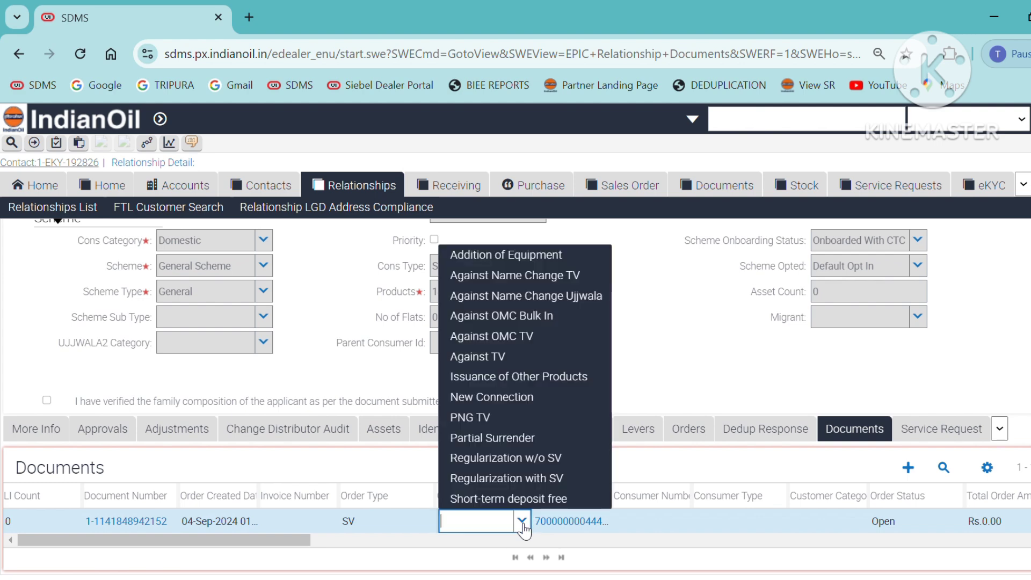
left_click(523, 361)
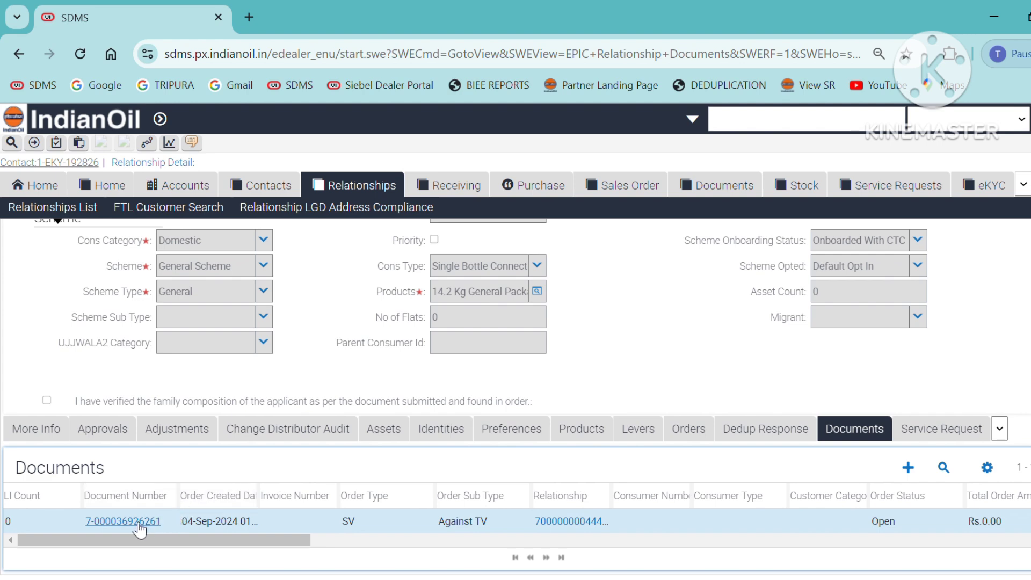
left_click(137, 523)
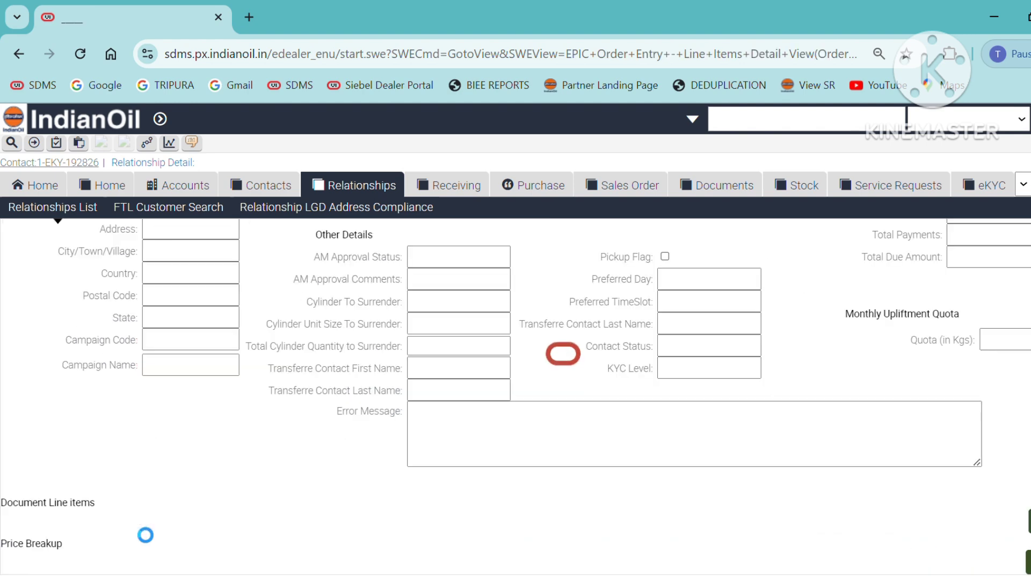
Set the regulator line item's make to SAI, year 2024 and month 6
left_click(214, 404)
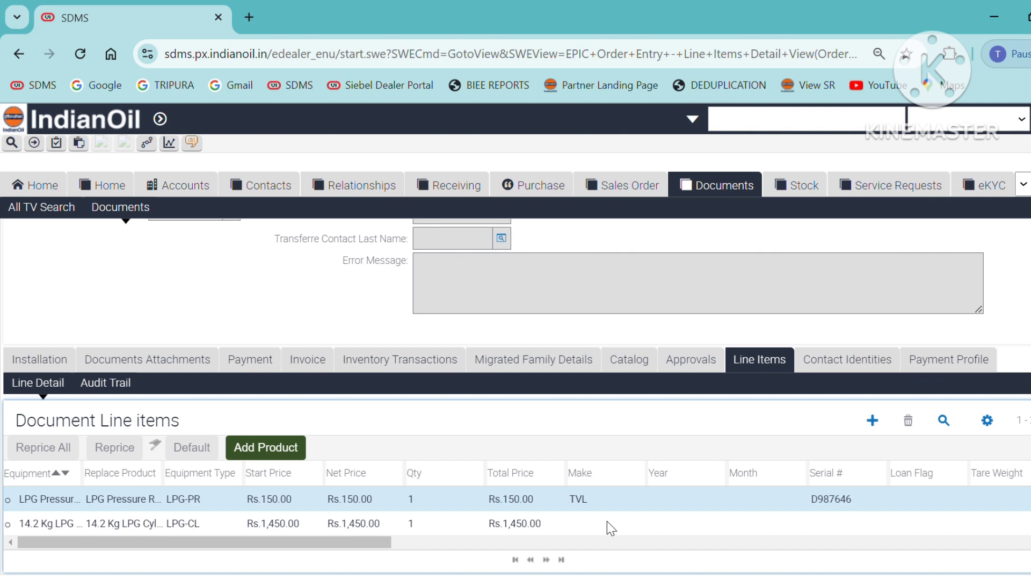
left_click(663, 498)
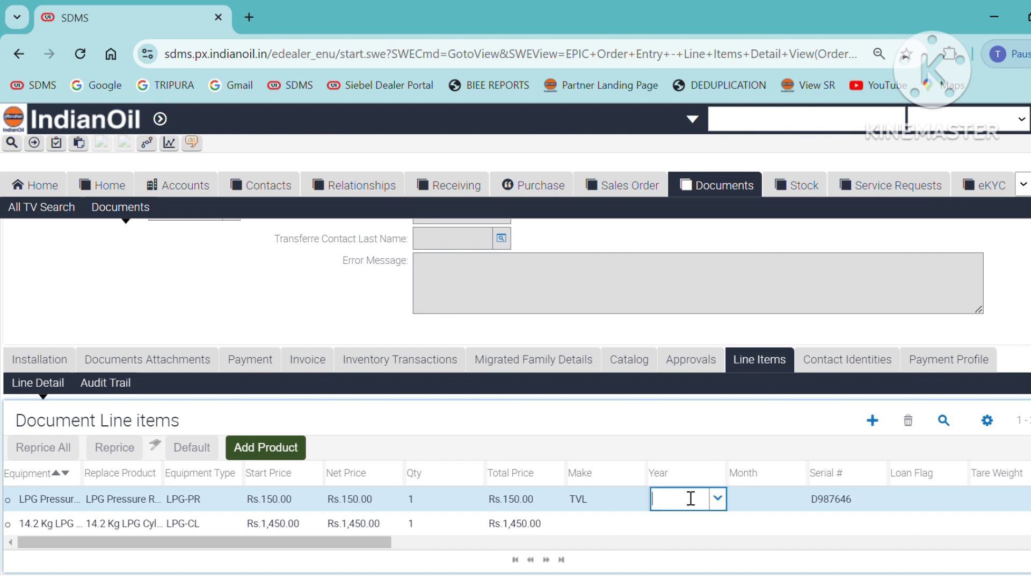
left_click(612, 506)
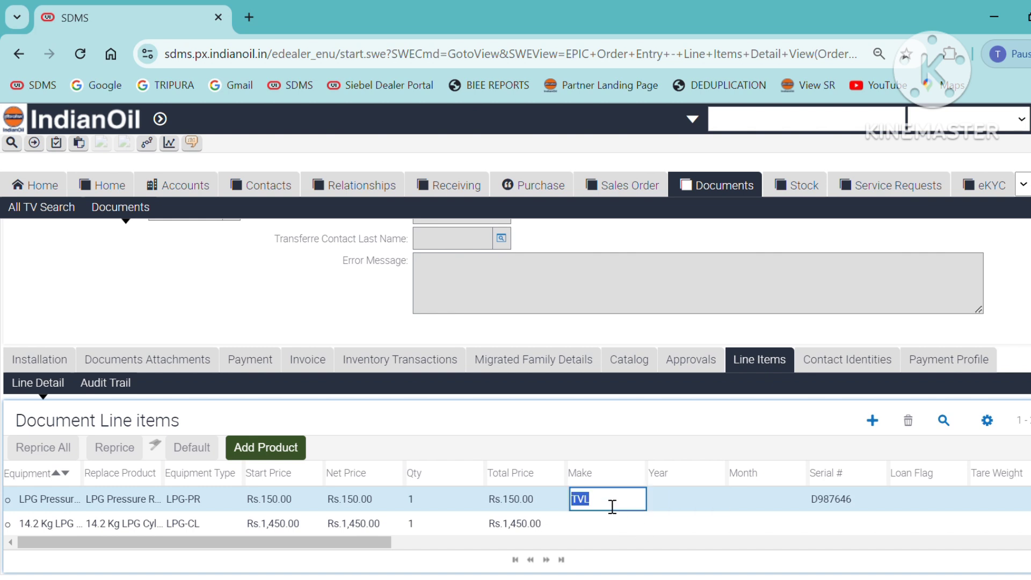
type("SAI")
key("Tab")
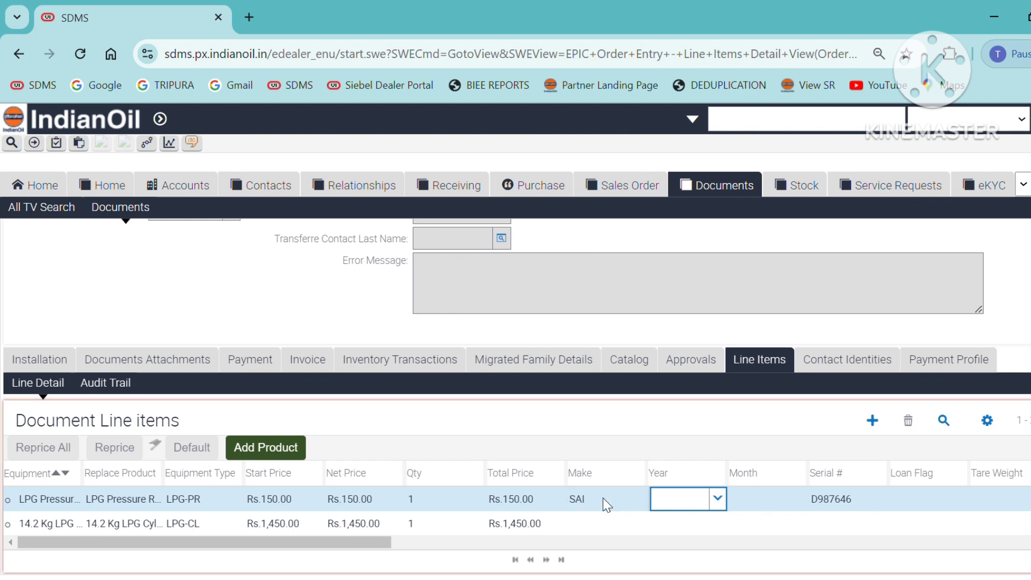
type("2024")
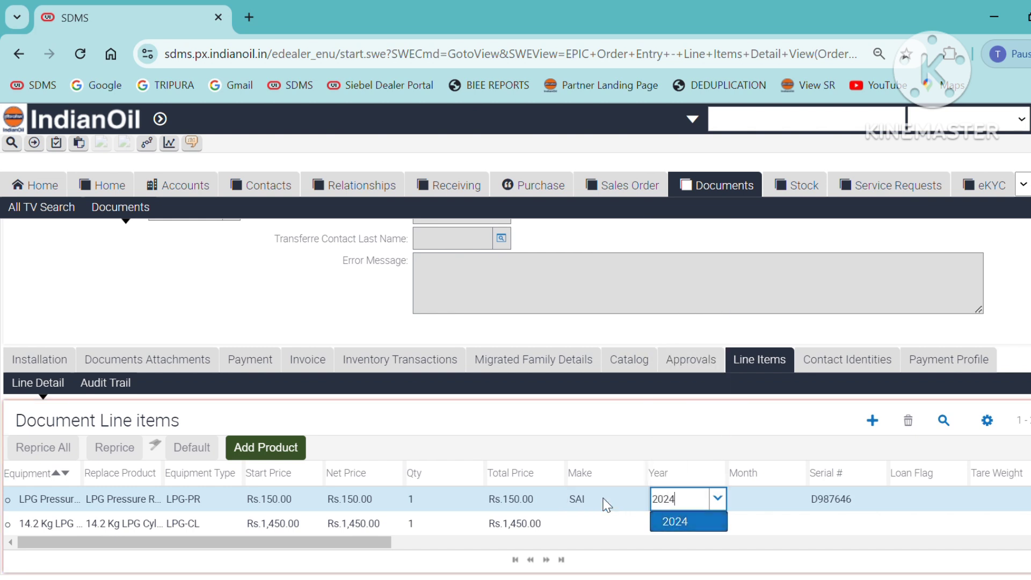
key("Tab")
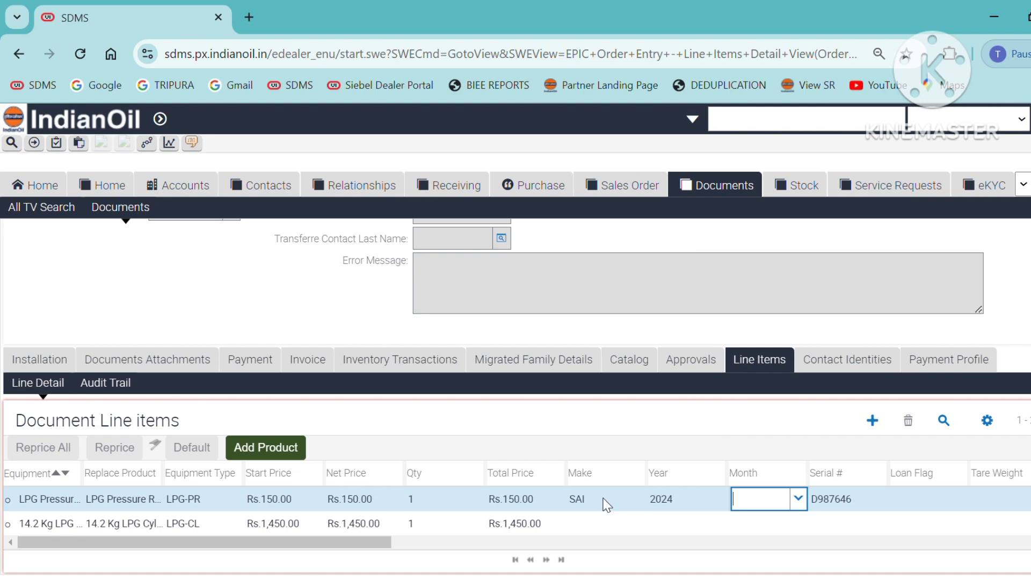
type("6")
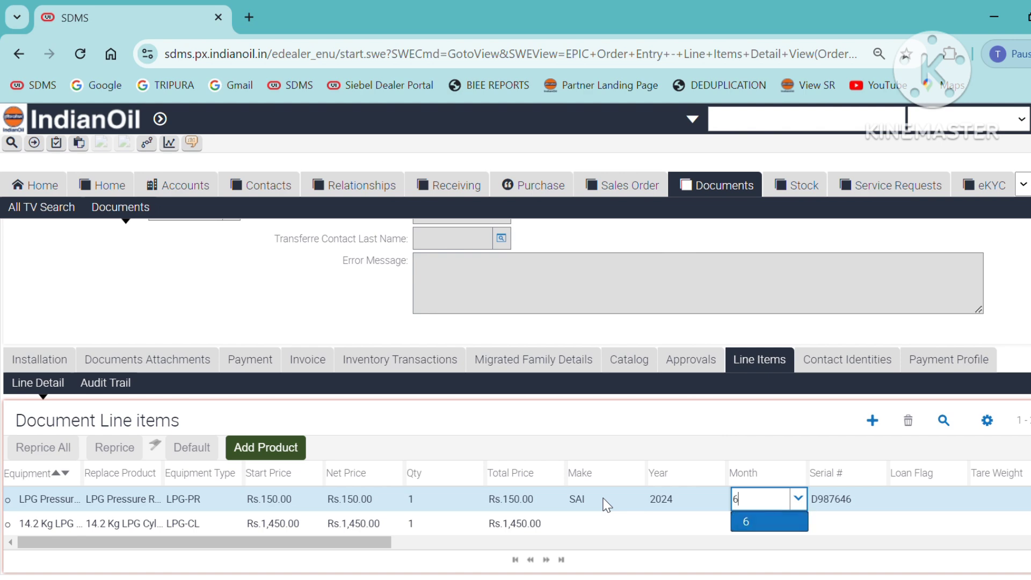
Enter serial number A854962 on the regulator line item
scroll(605, 504, "down", 2)
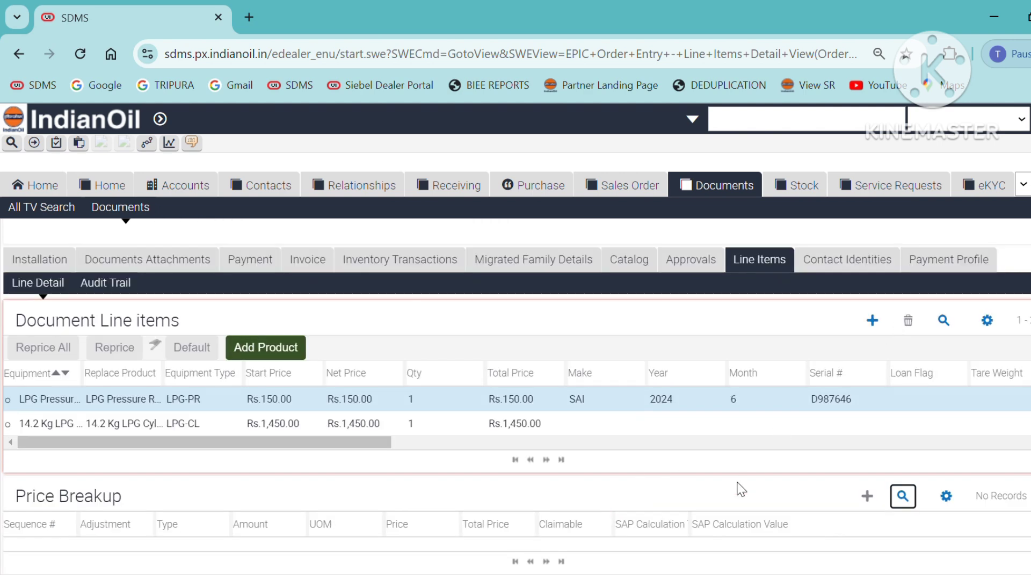
left_click(760, 398)
left_click(833, 408)
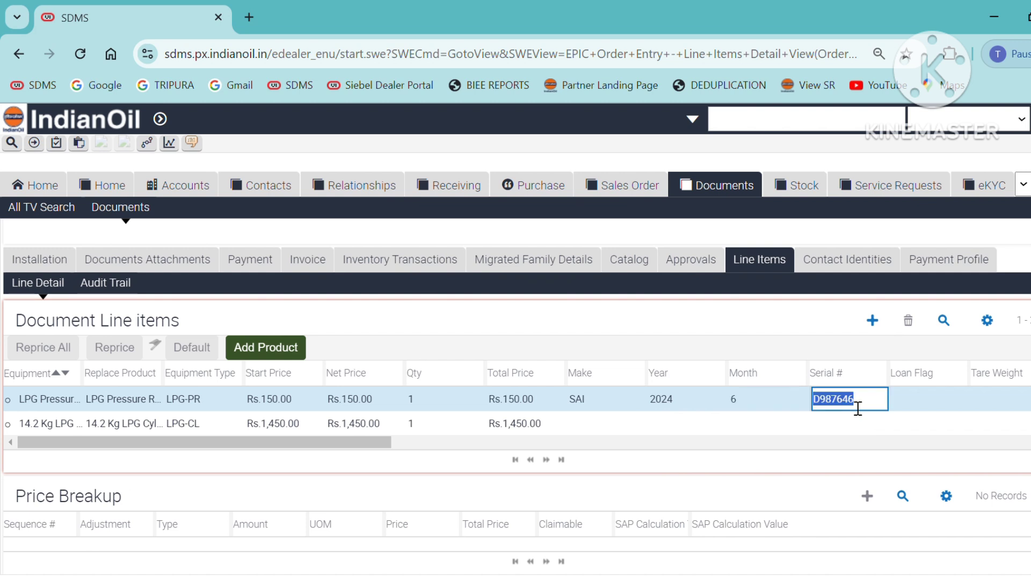
type("AJ")
key("BackSpace")
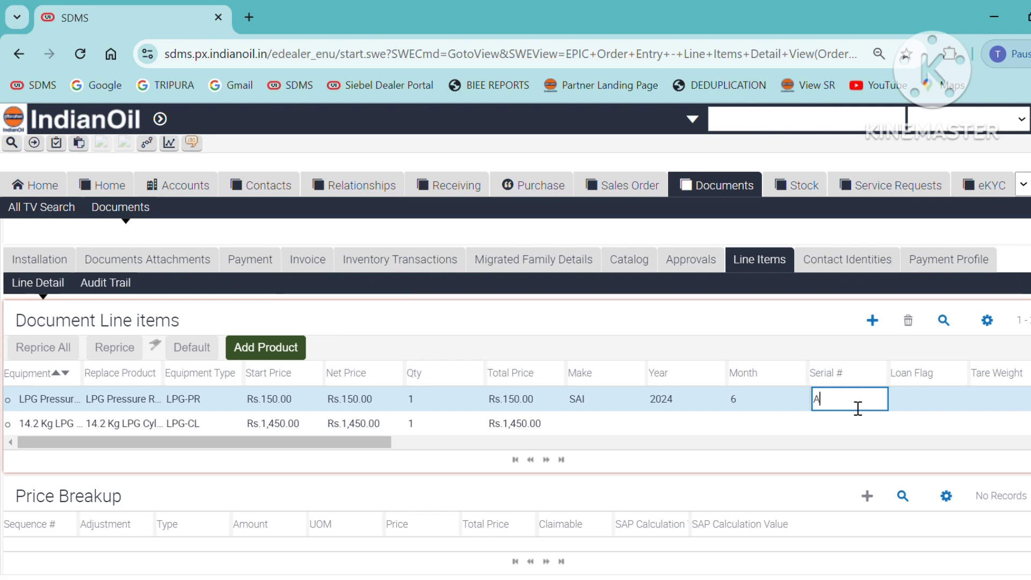
type("854962")
Save the regulator line, then submit and invoice the SV document
left_click(561, 427)
scroll(445, 419, "up", 5)
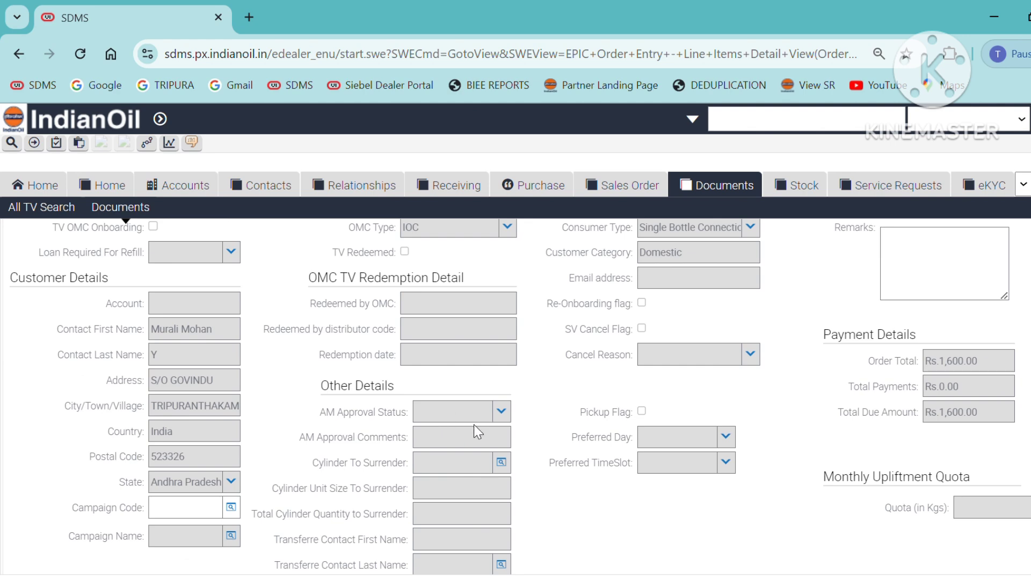
scroll(317, 451, "up", 5)
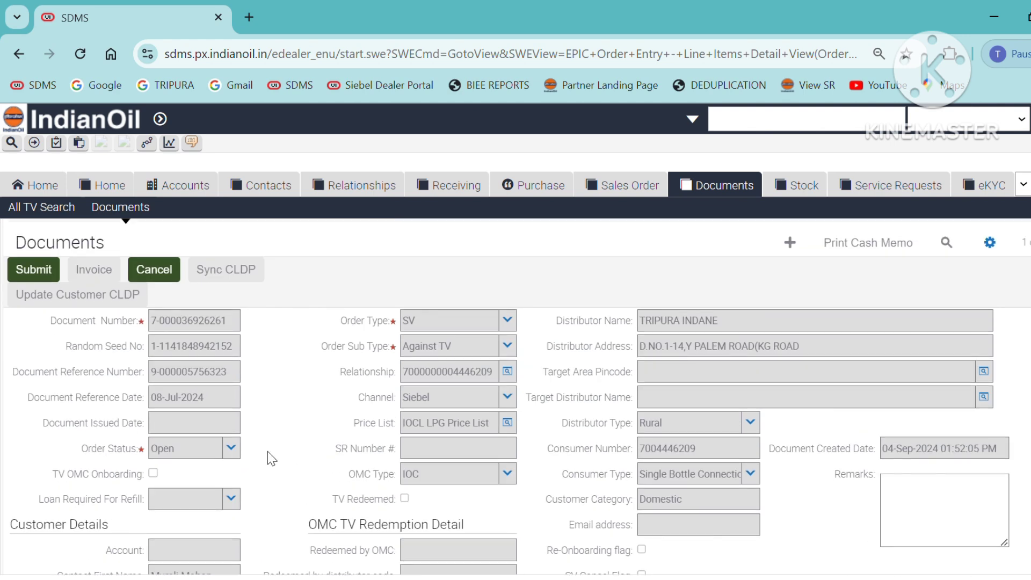
left_click(35, 269)
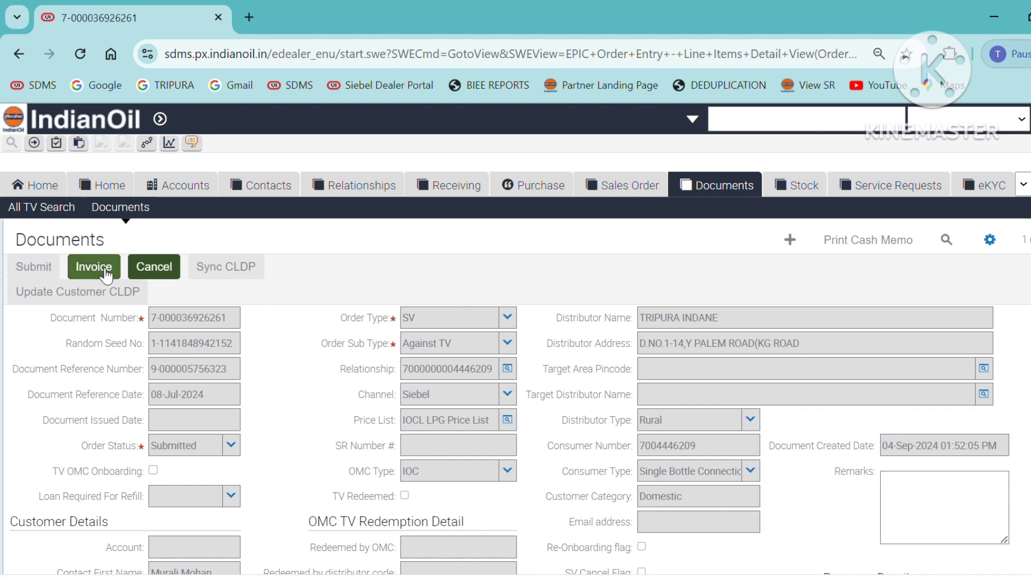
left_click(108, 273)
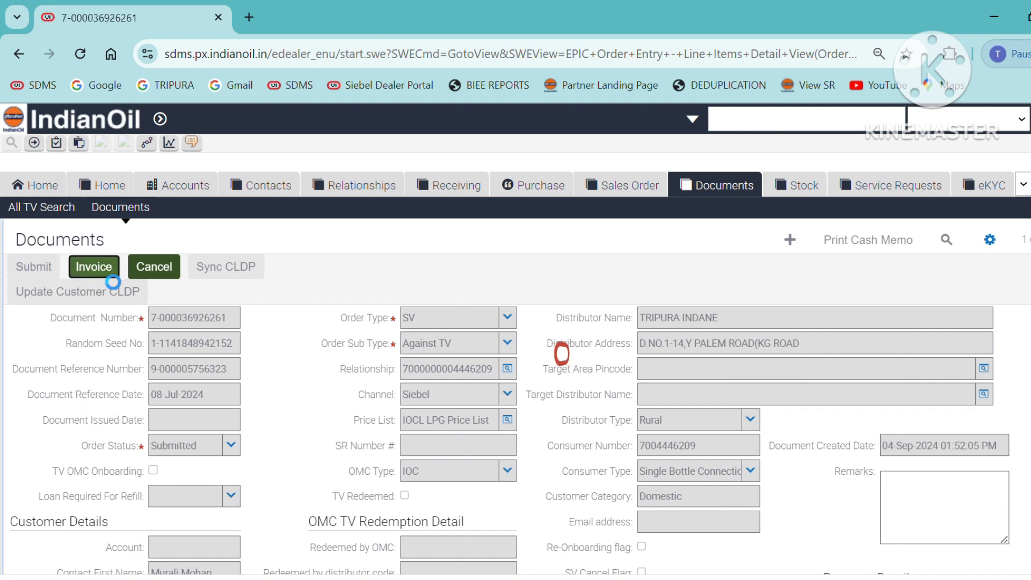
Set the invoice status to Completed and return to the document's Line Items
scroll(95, 282, "down", 5)
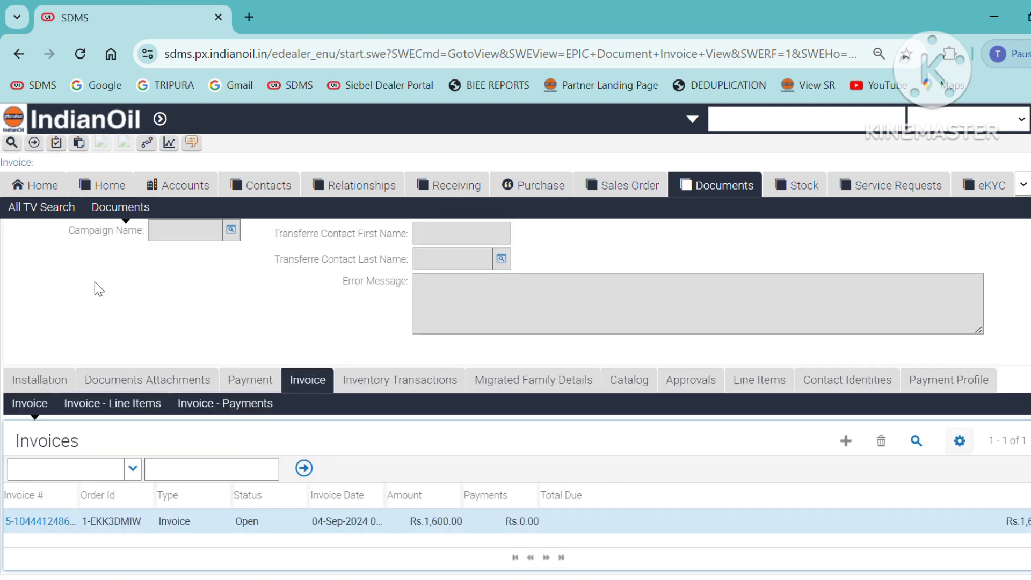
left_click(269, 529)
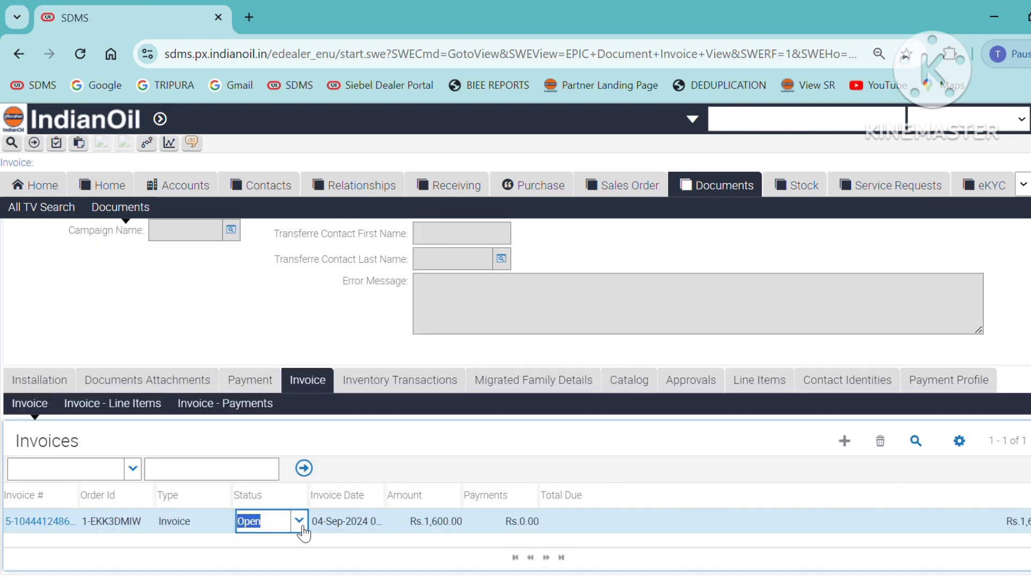
left_click(307, 528)
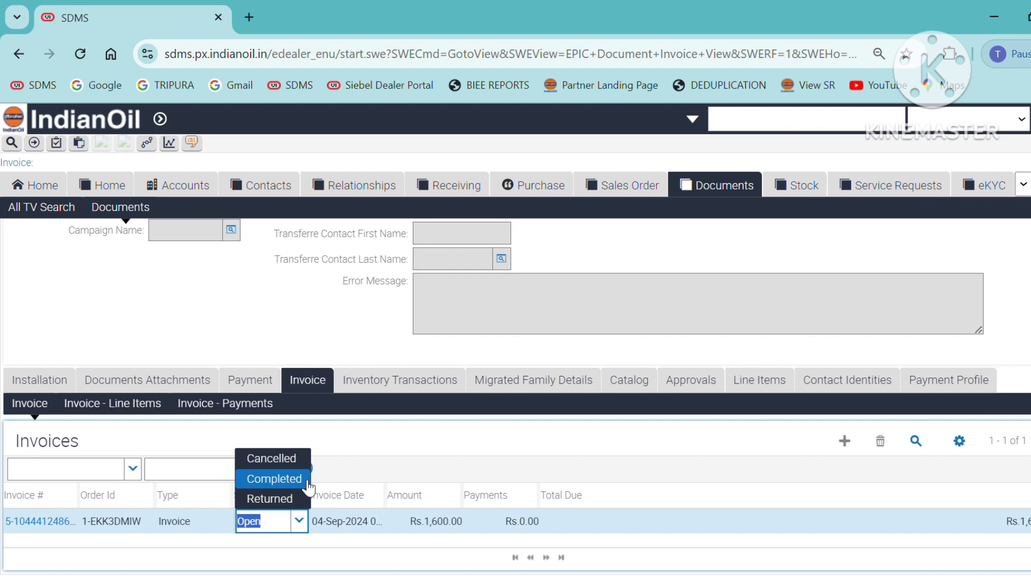
left_click(307, 483)
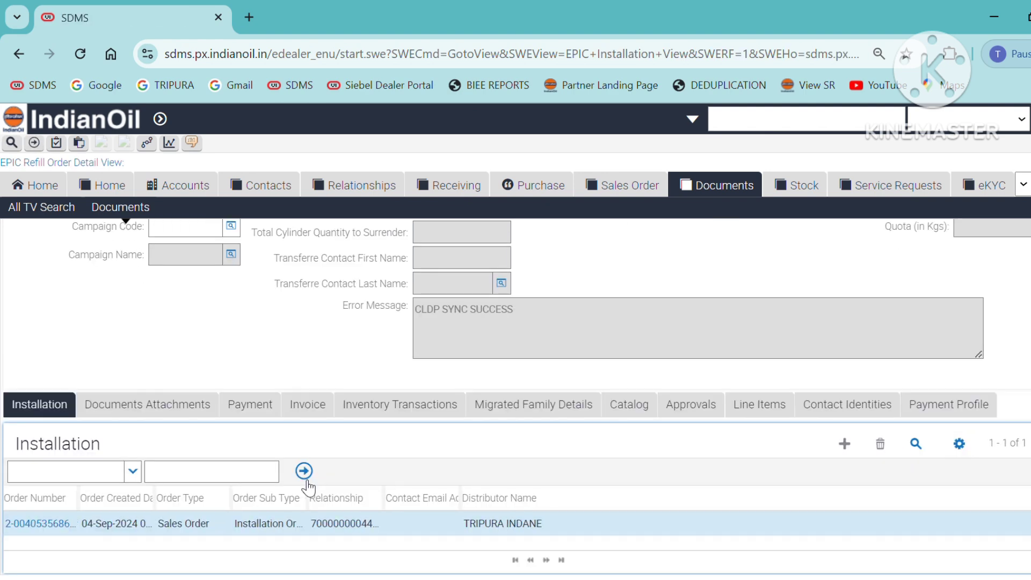
left_click(759, 408)
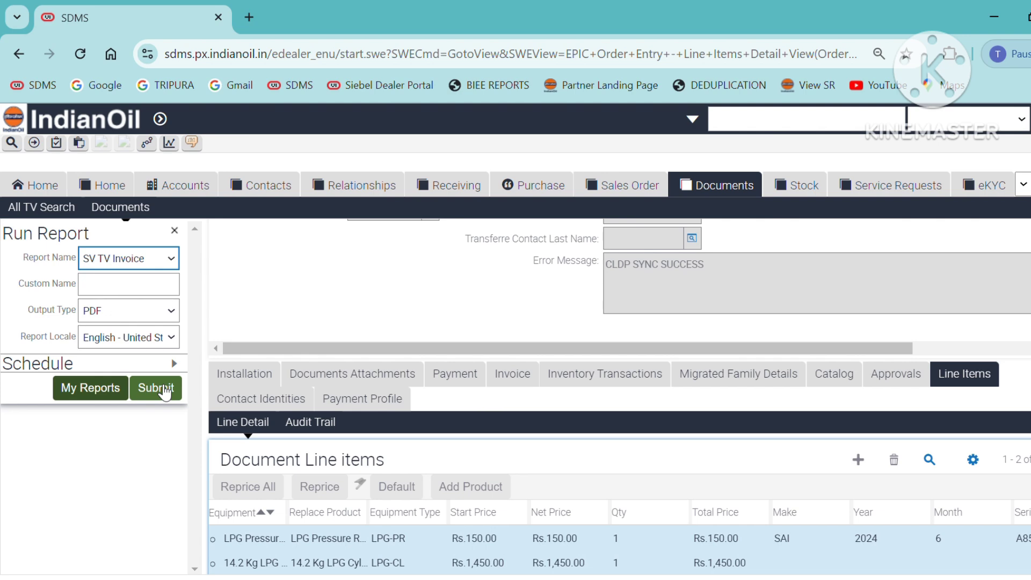
Run the SV TV Invoice report as PDF and scroll through the 3-page Subscription Voucher
left_click(165, 392)
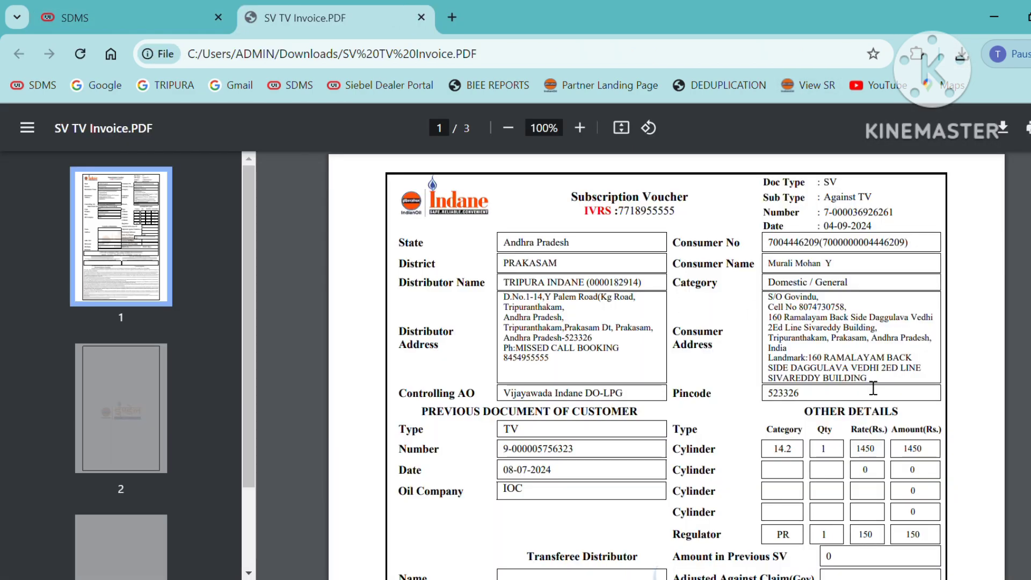
scroll(873, 387, "down", 15)
scroll(864, 407, "down", 4)
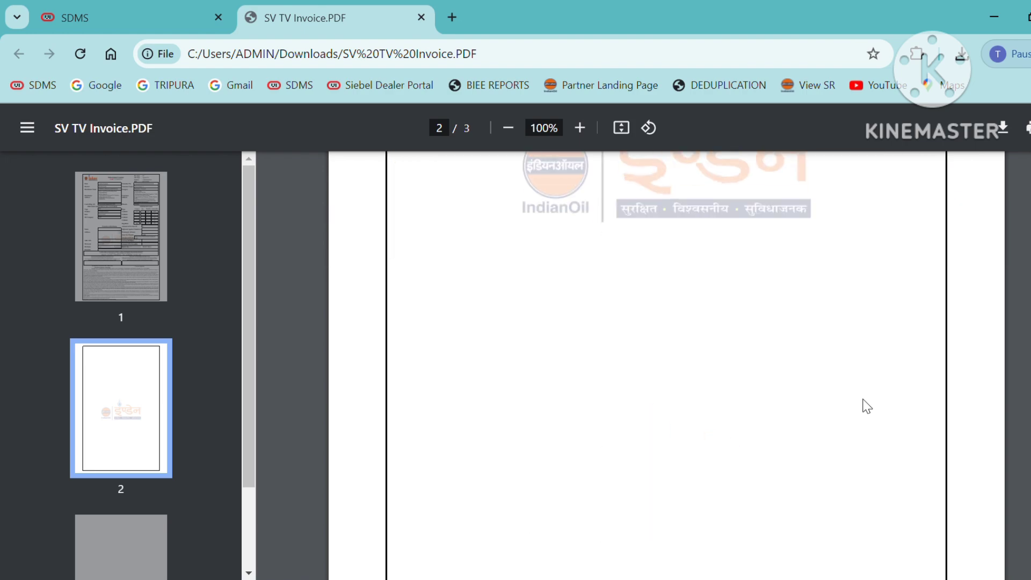
scroll(854, 406, "up", 18)
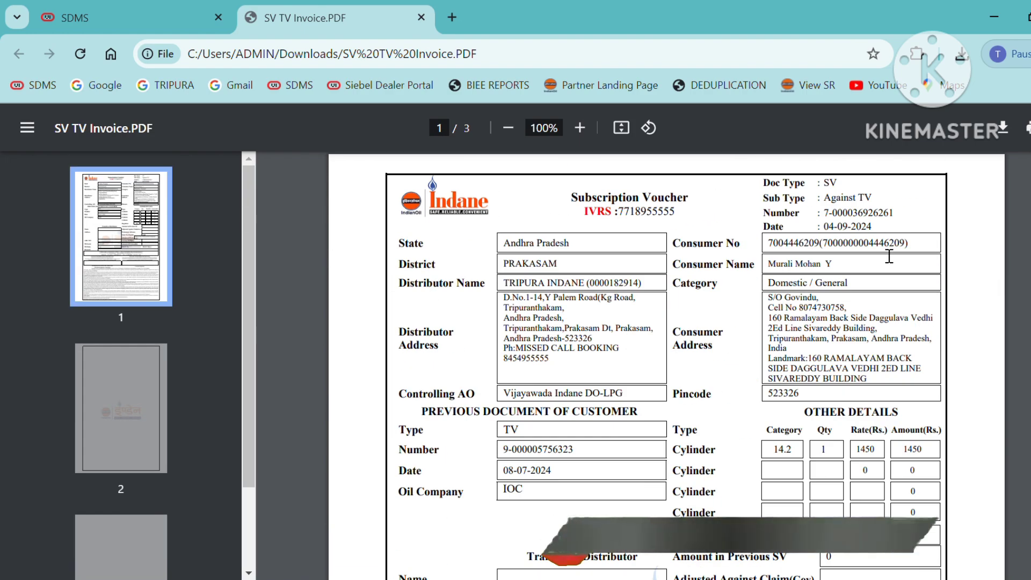